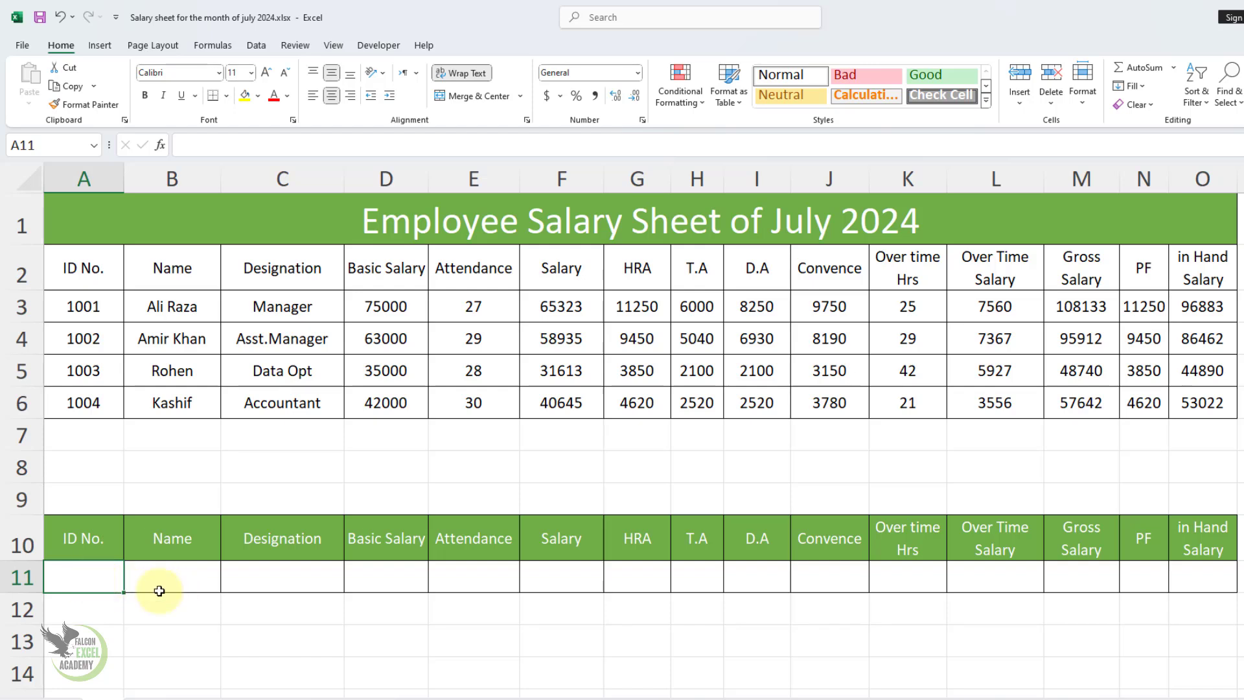
Step: Enter the first employee's ID number in cell A11 of the lookup row
text(1001)
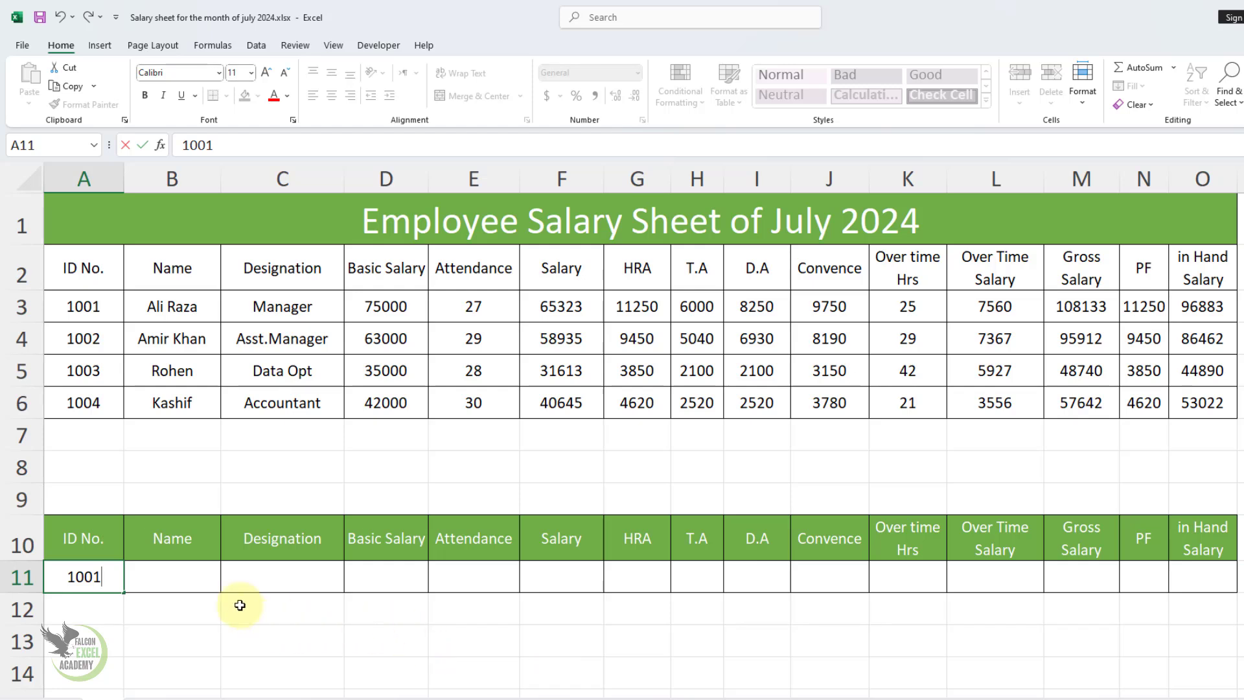
click(172, 574)
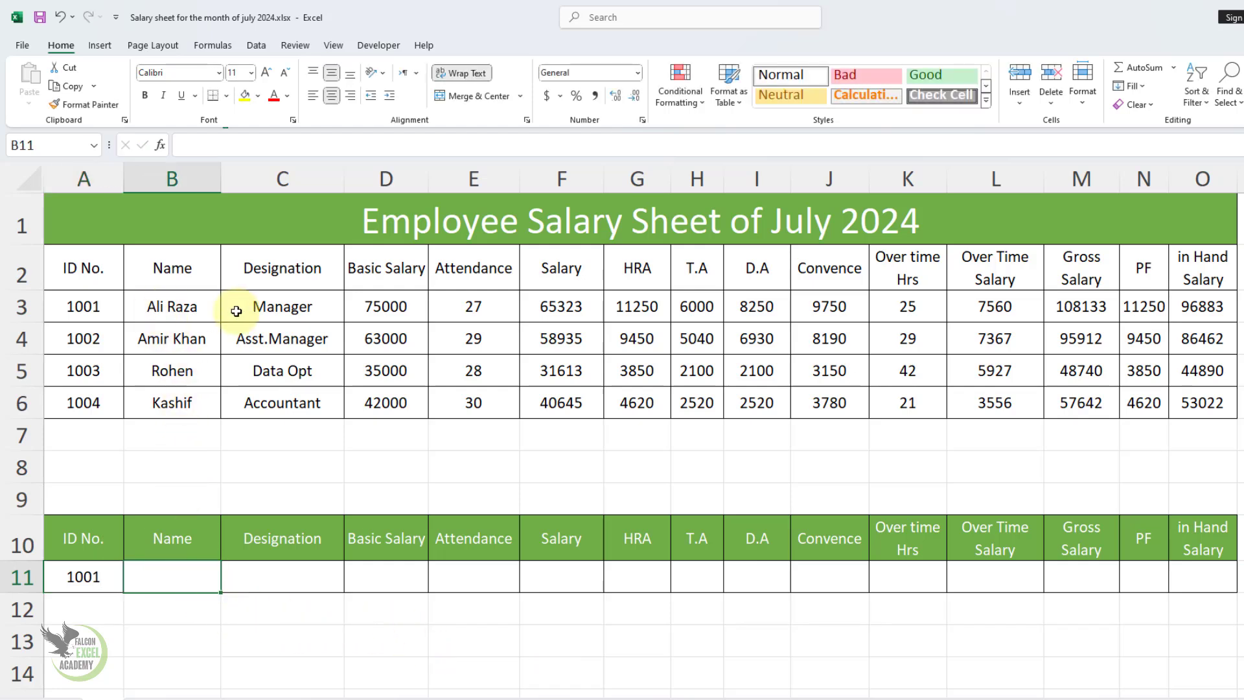
Step: Start a VLOOKUP formula across B11:O11 with A11 as the lookup value and A2:O6 as the table array
drag(178, 578, 1213, 581)
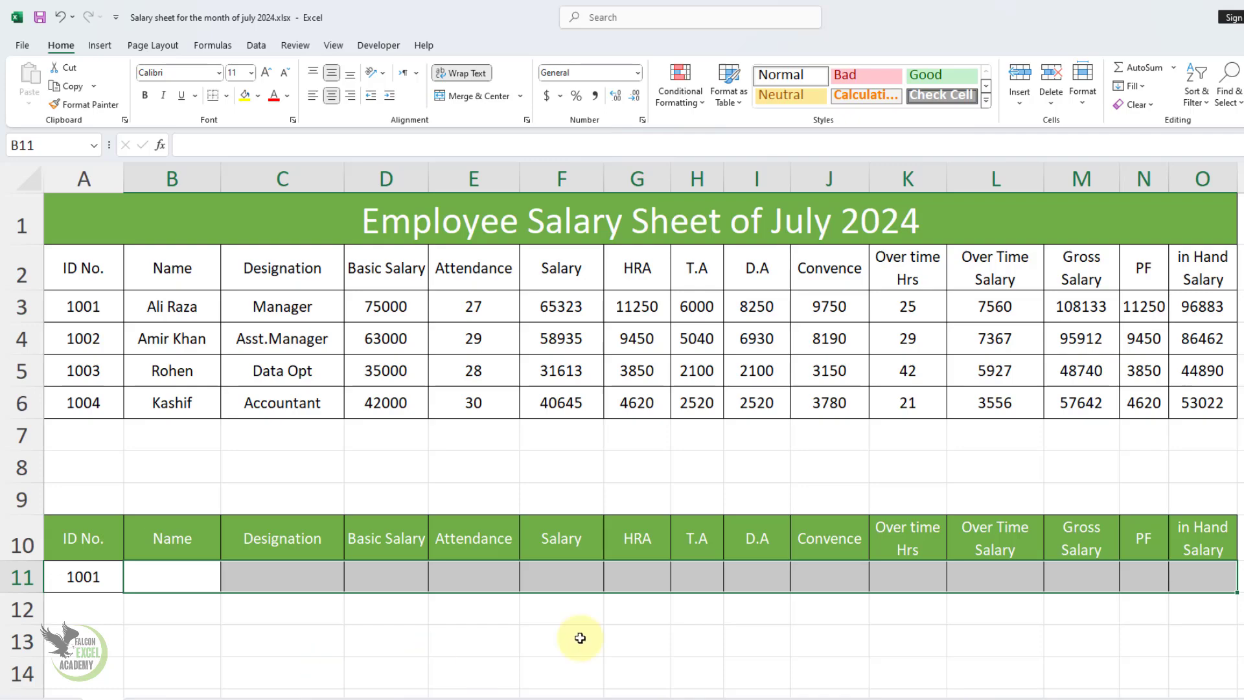
text(=)
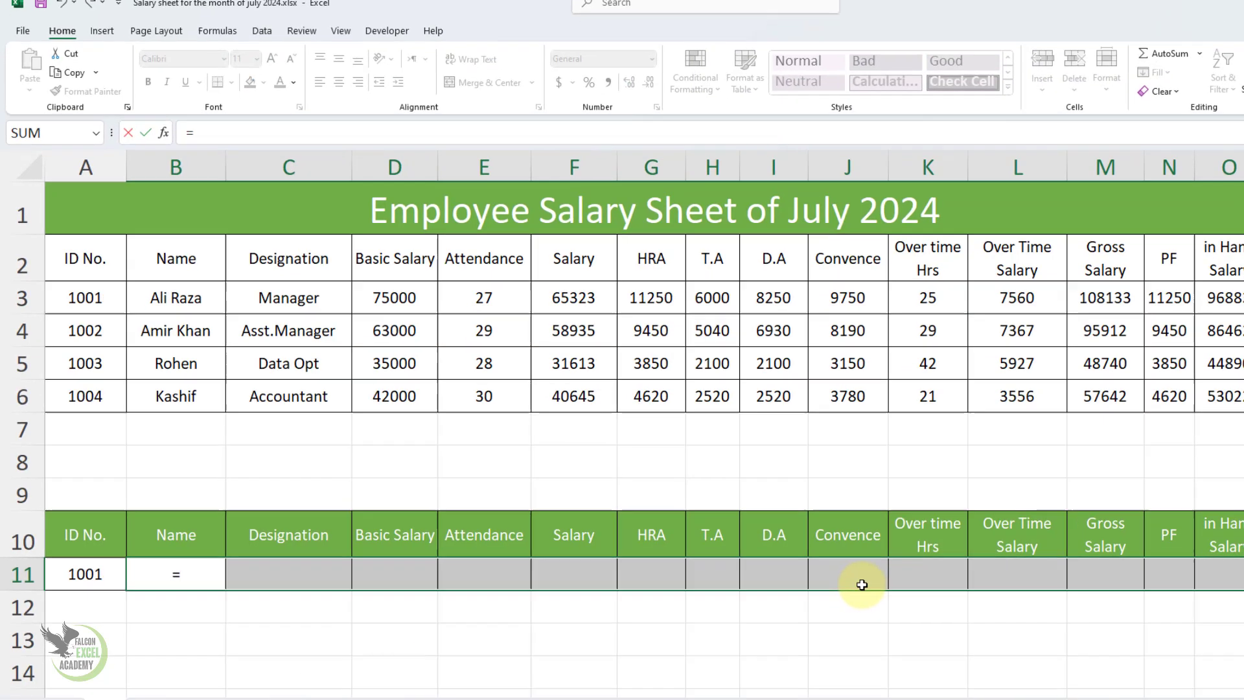
text(vlo)
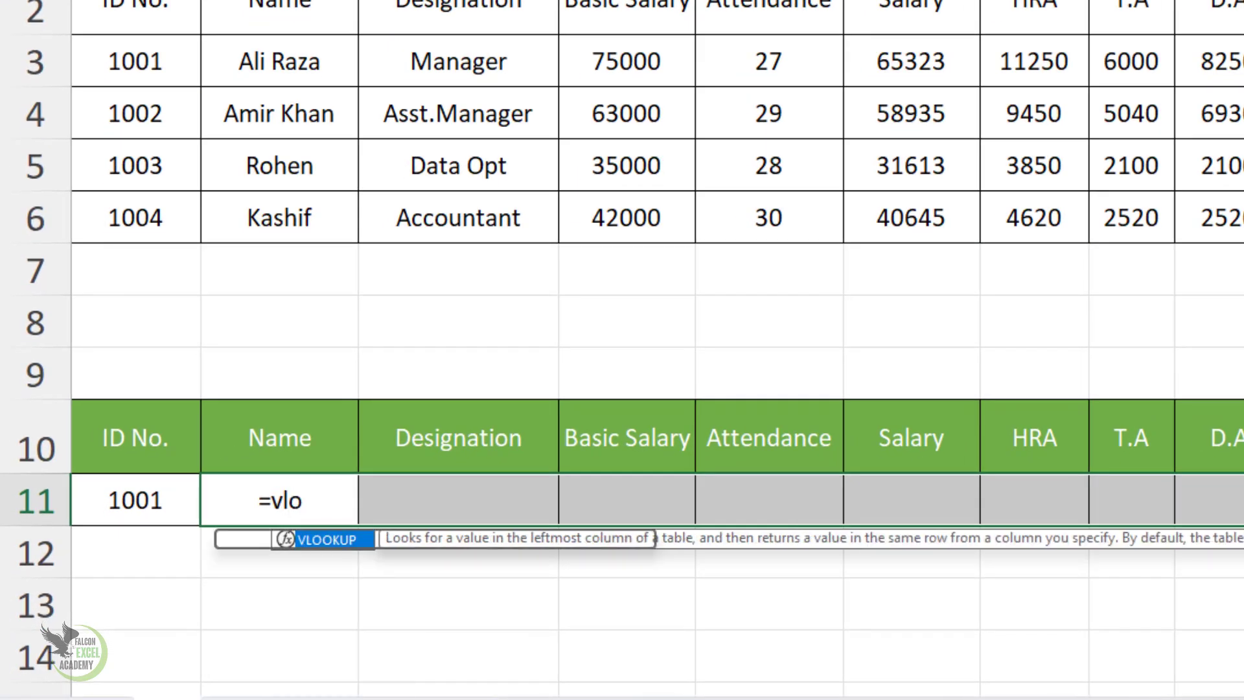
key(Tab)
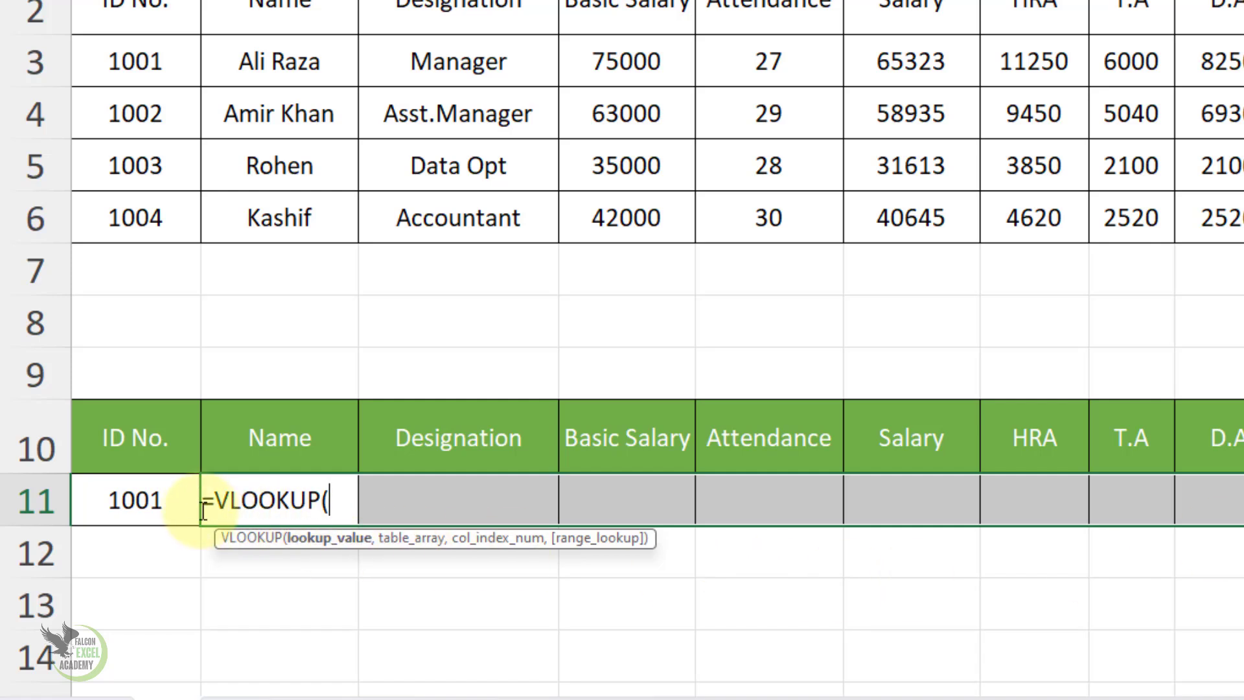
click(133, 500)
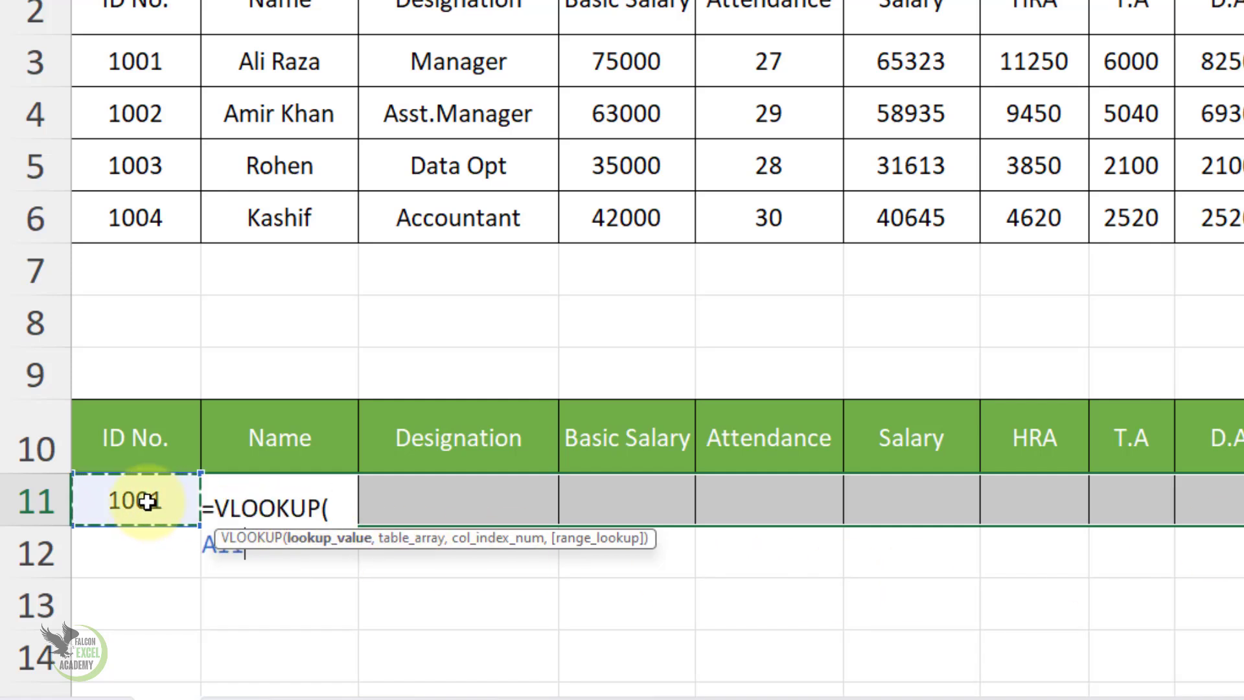
text(,)
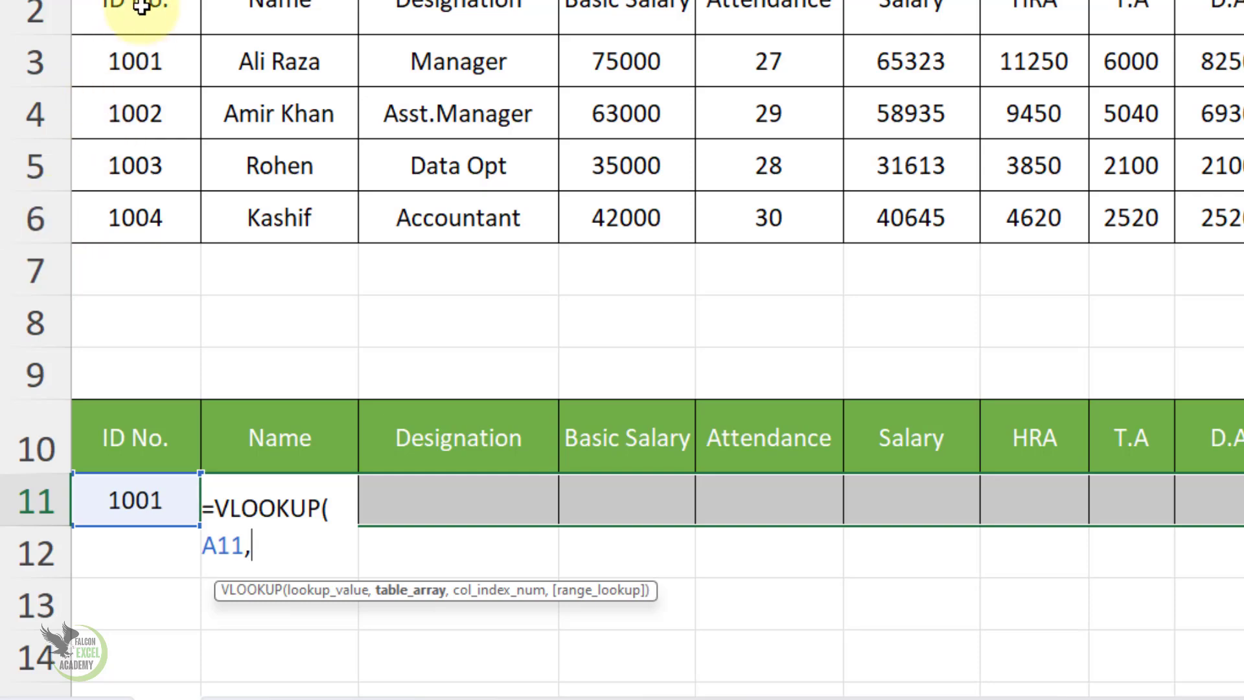
drag(75, 12, 1132, 129)
drag(707, 343, 1202, 388)
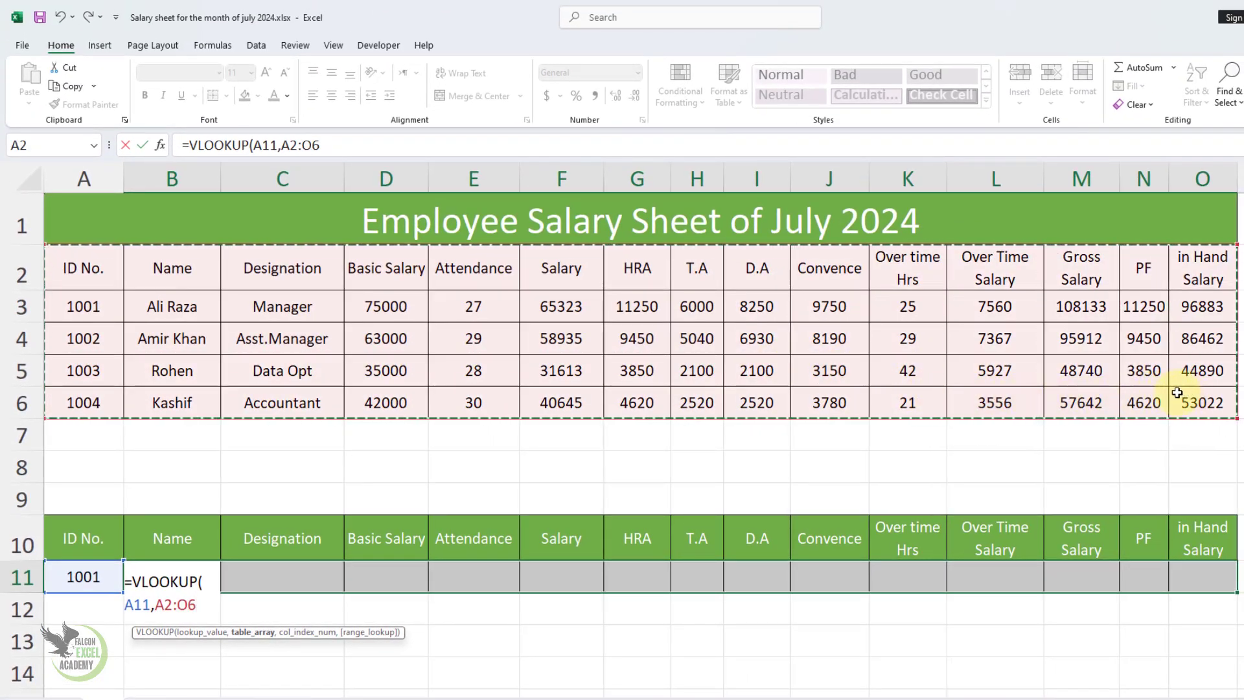
text(,)
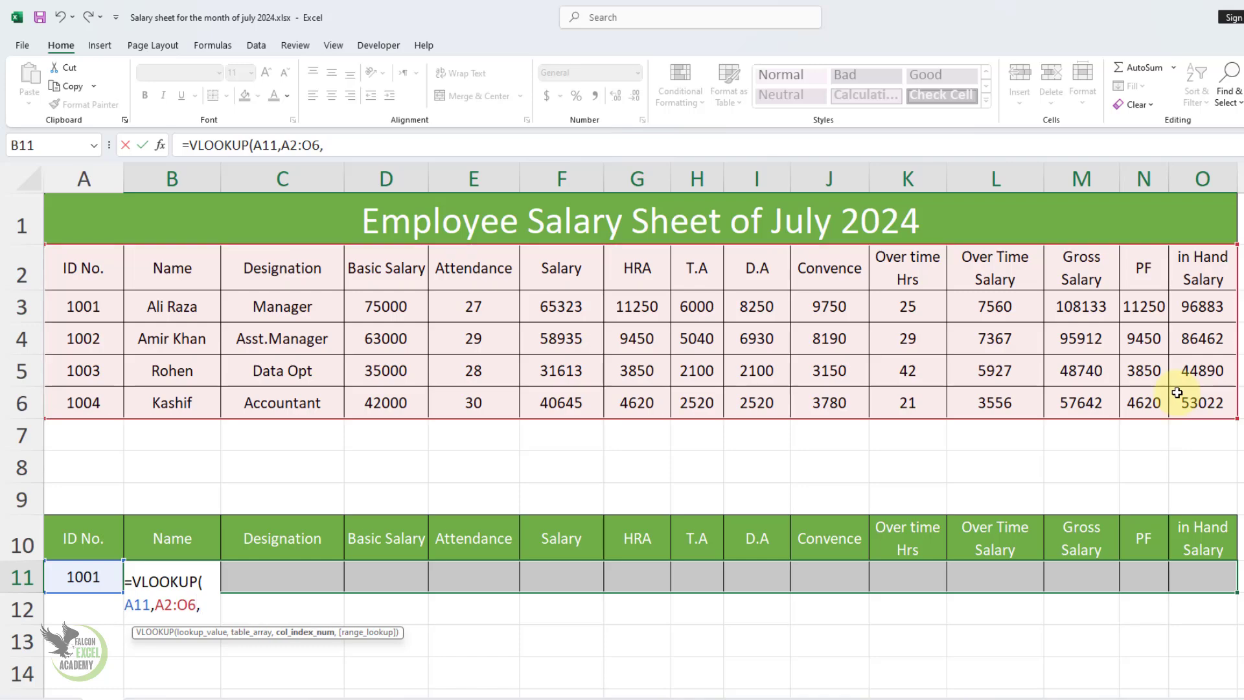
text({)
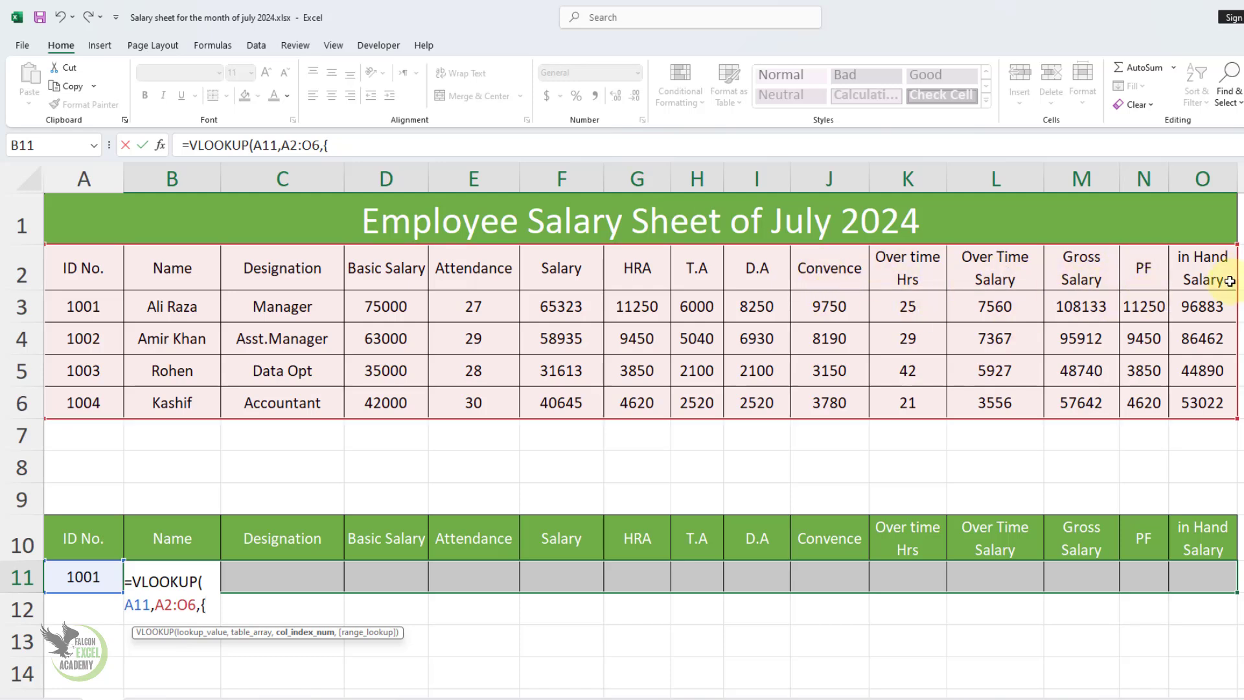
Step: Complete the VLOOKUP with column indexes {2,3,4,5,6,7,8,9,10,11,12,13,14,15} and exact match 0, entering it as an array formula
text(2,3)
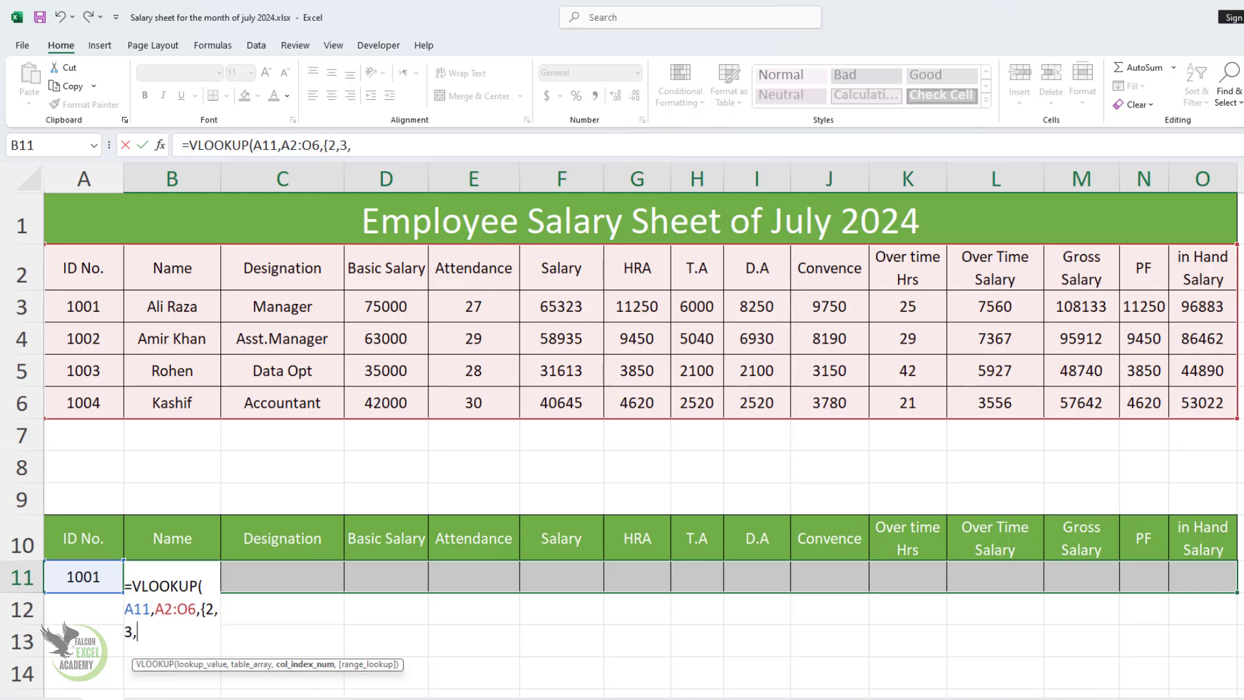
text(,4,5,6,7,8,9,10,11,)
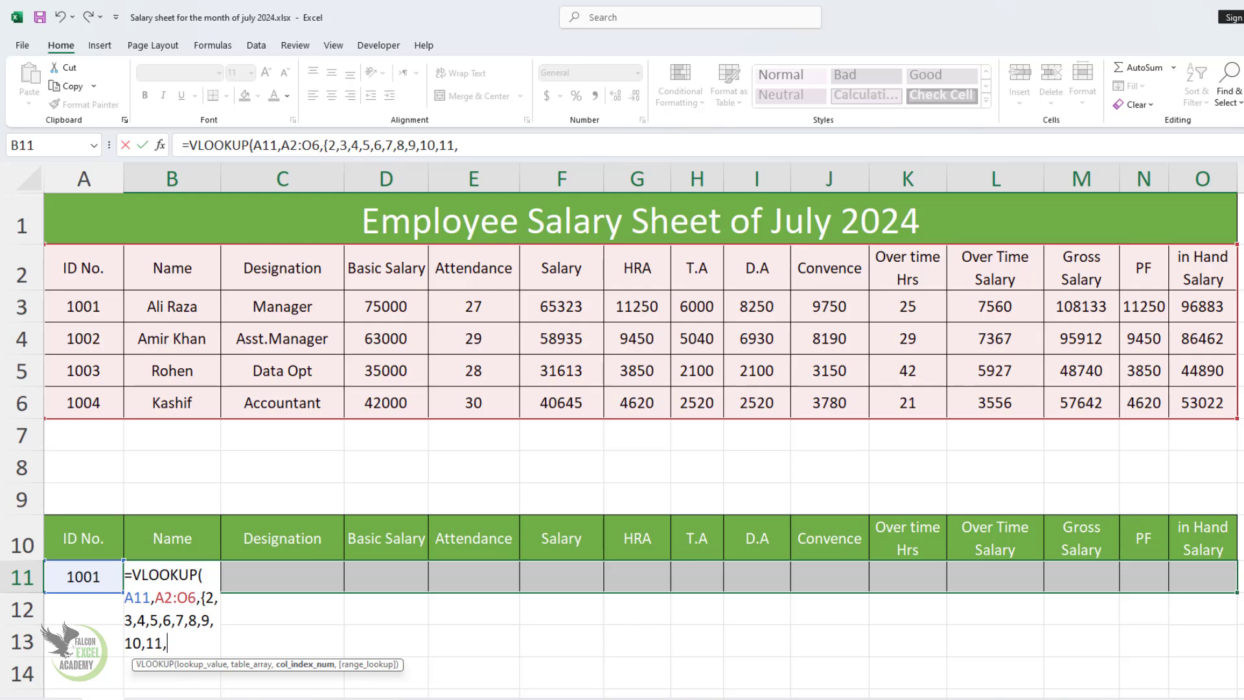
text(12,13,14,1)
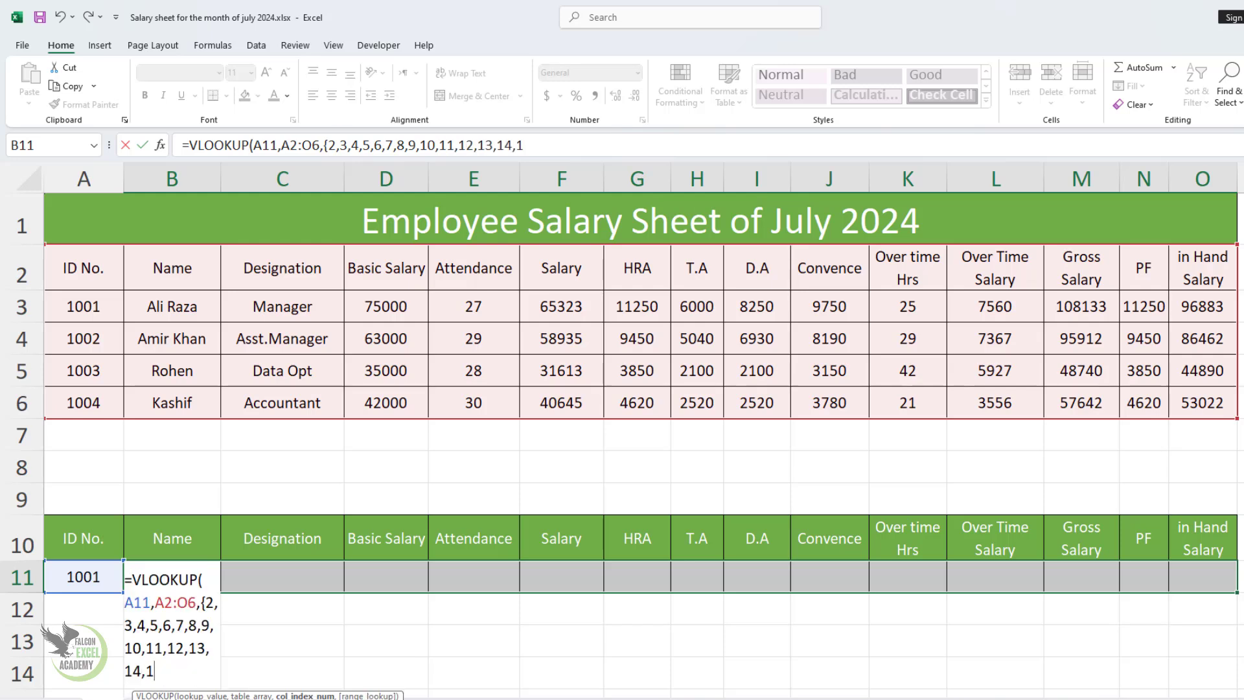
text(5},)
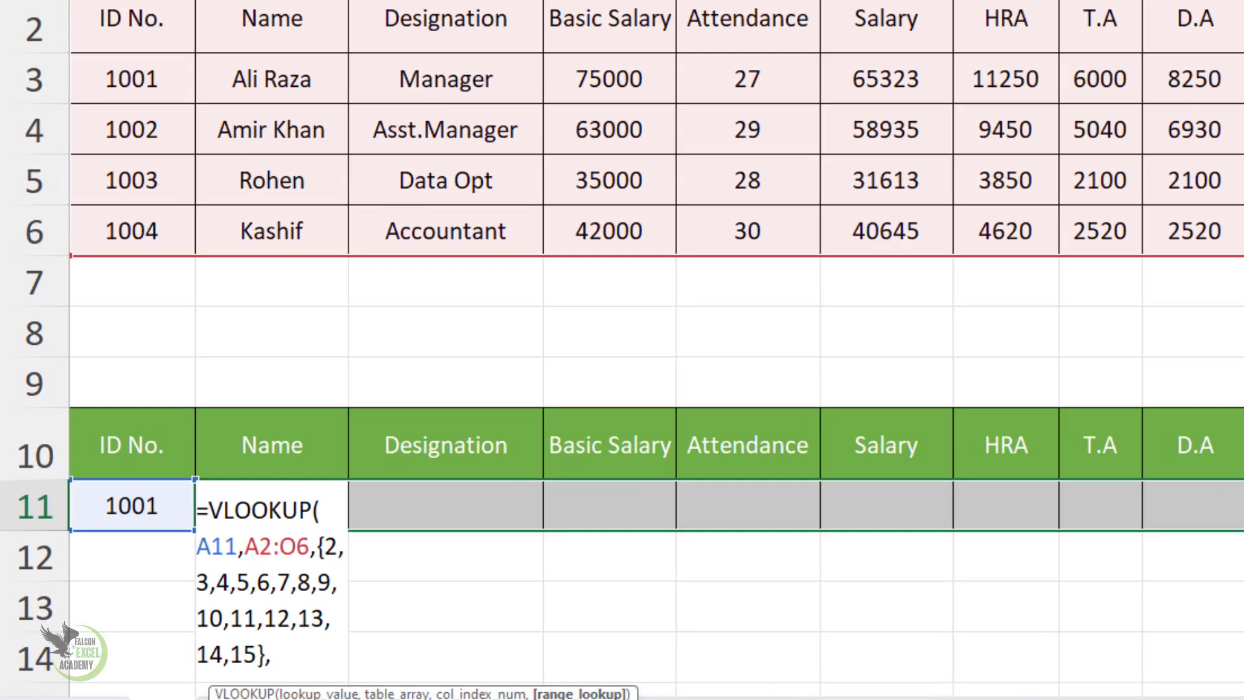
text(0))
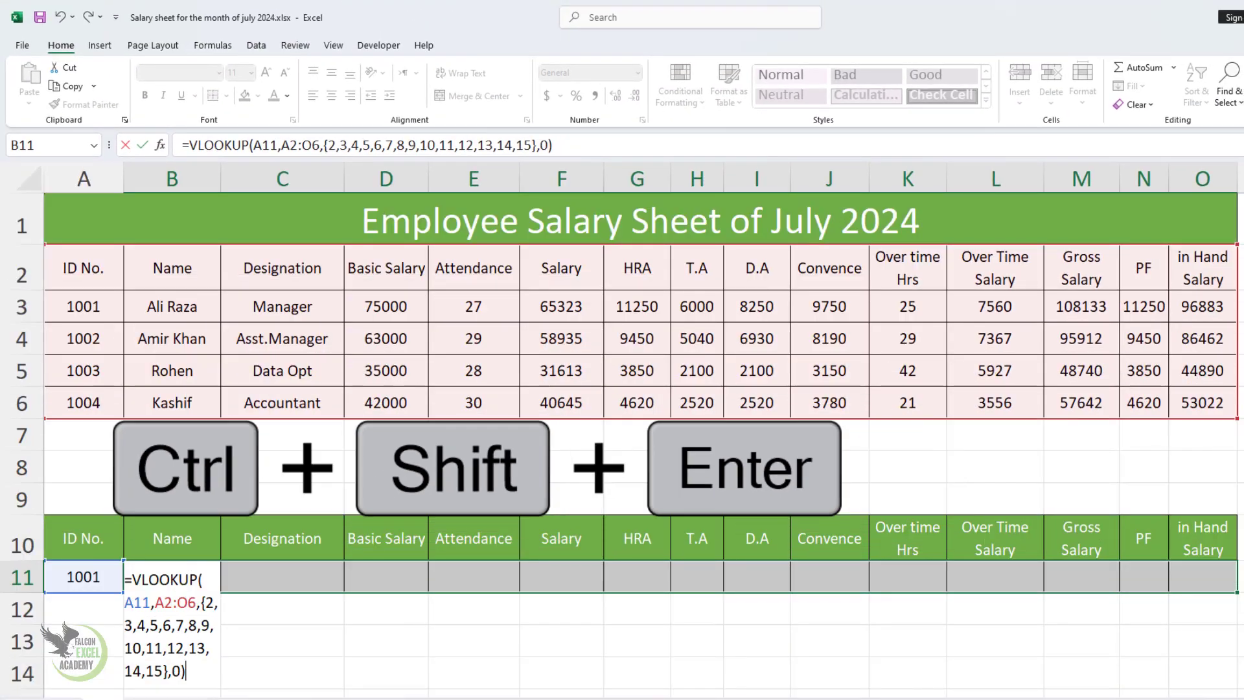
key(ctrl+shift+Return)
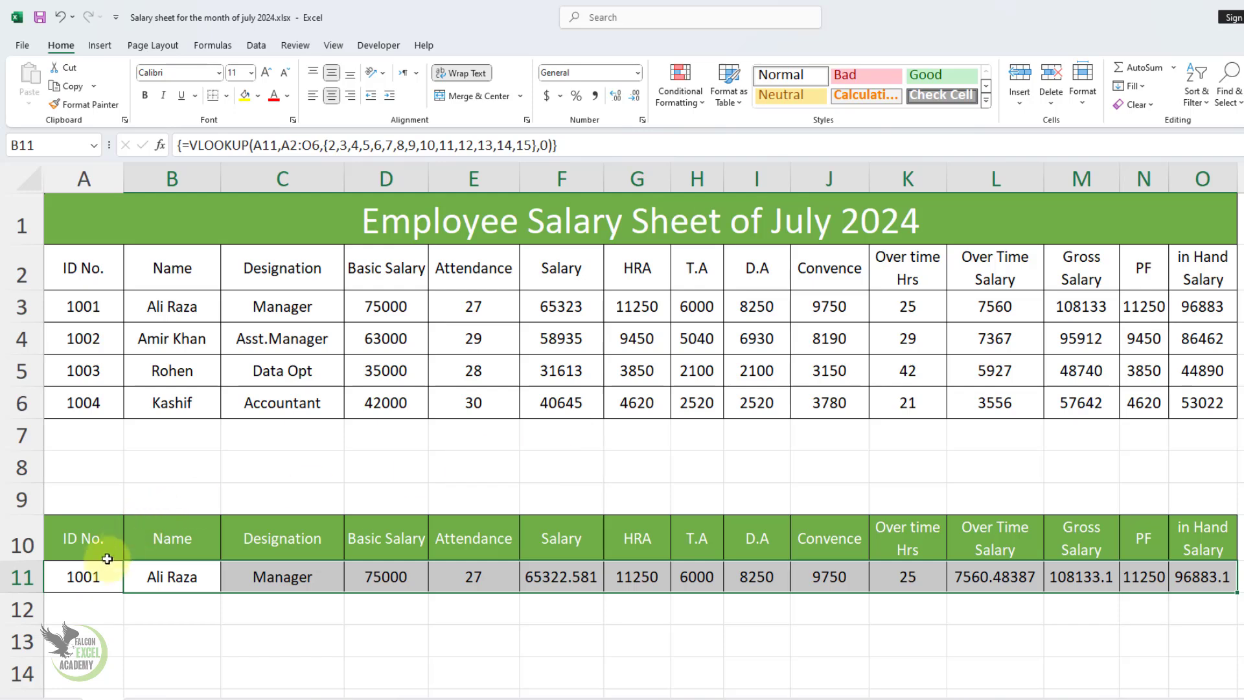
Step: Test the lookup by changing the ID in A11 to the second employee's number and finally to the fourth employee's
click(97, 572)
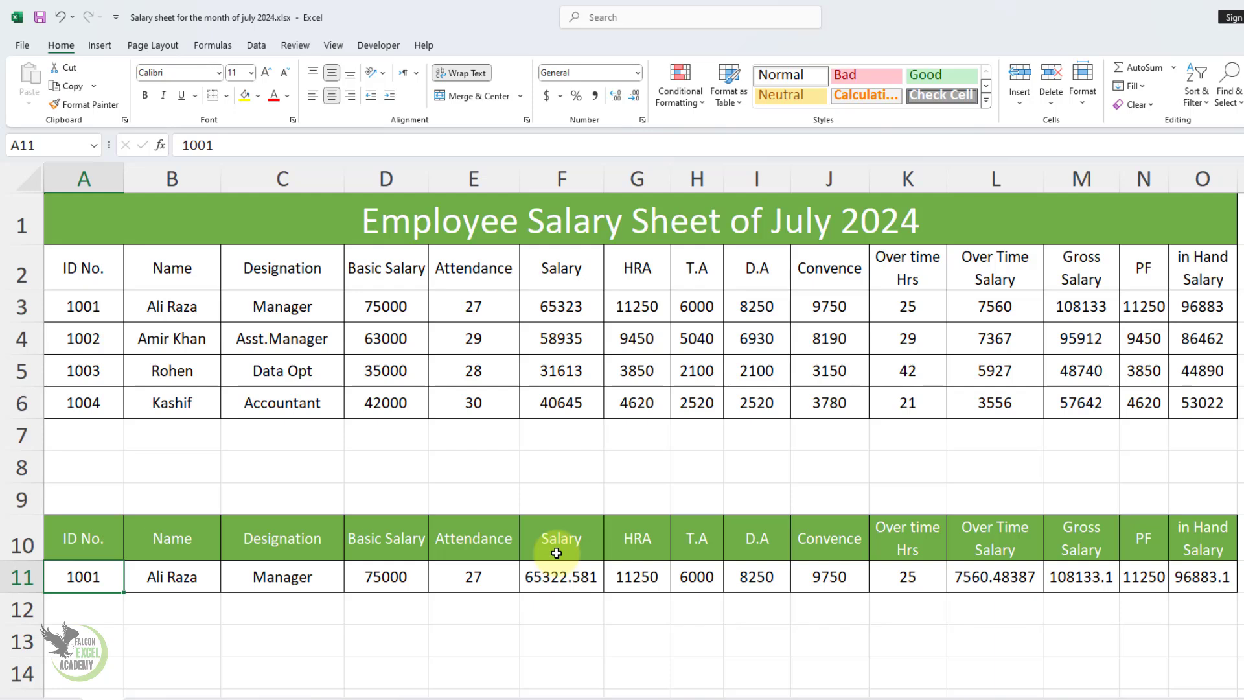
text(1)
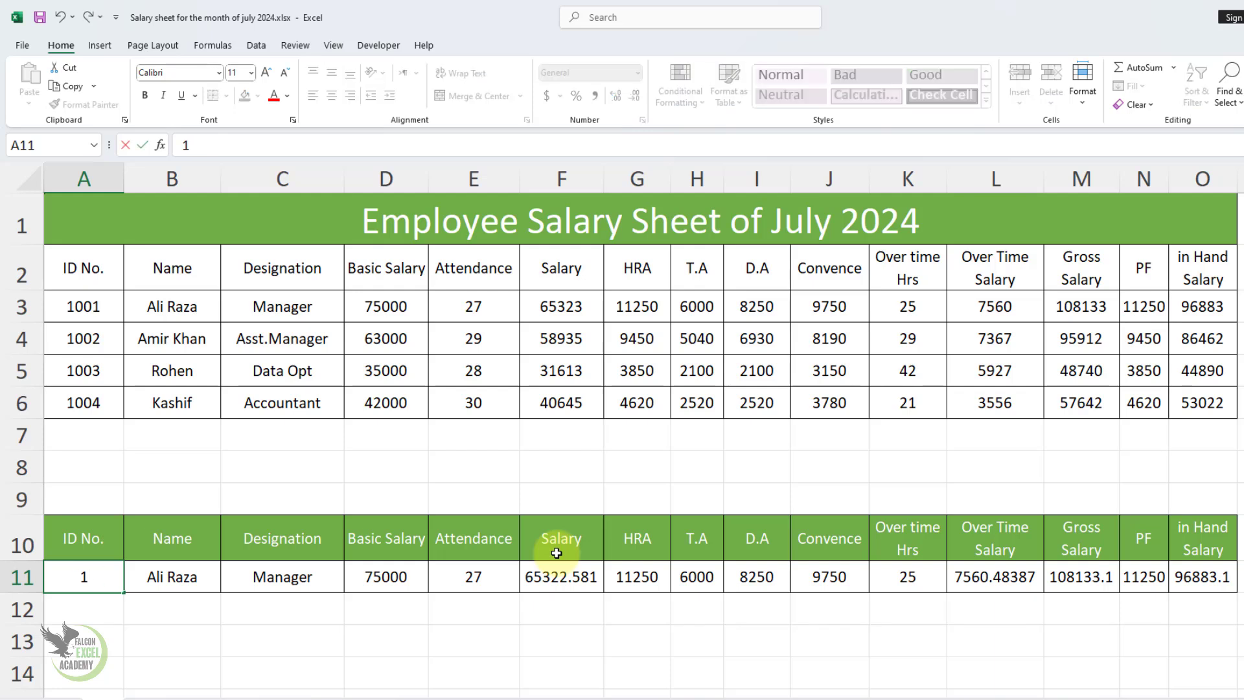
text(002)
key(Return)
key(Up)
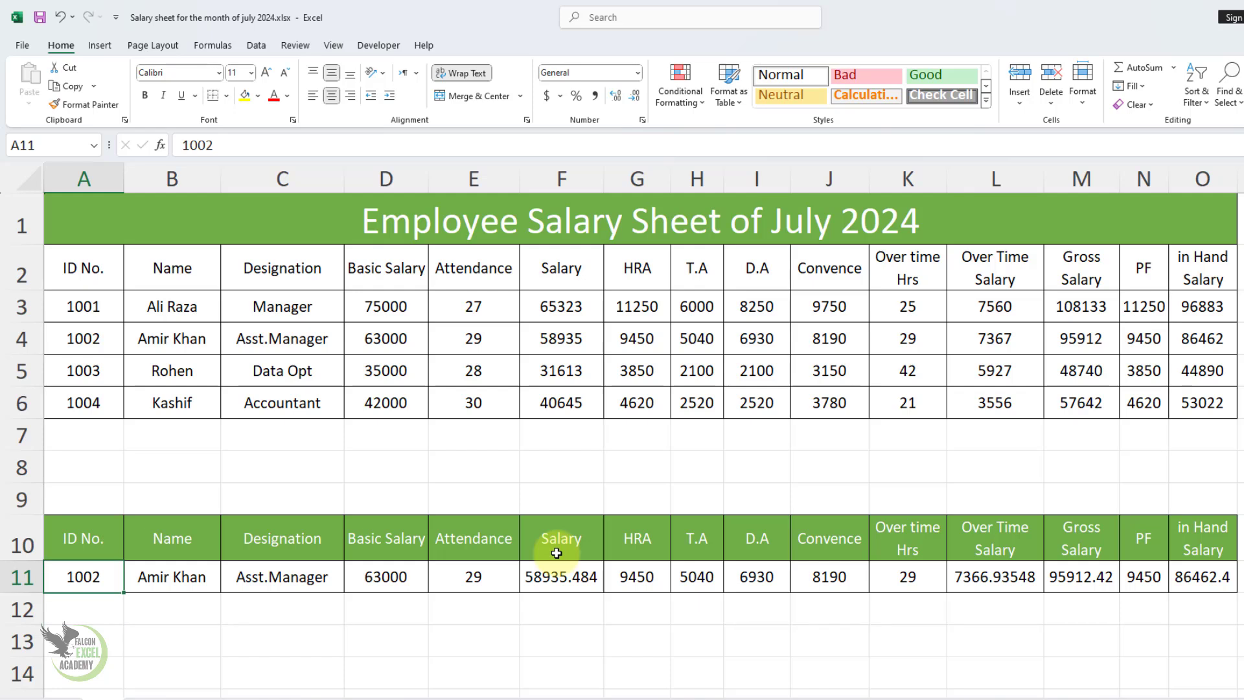
text(1004)
key(Return)
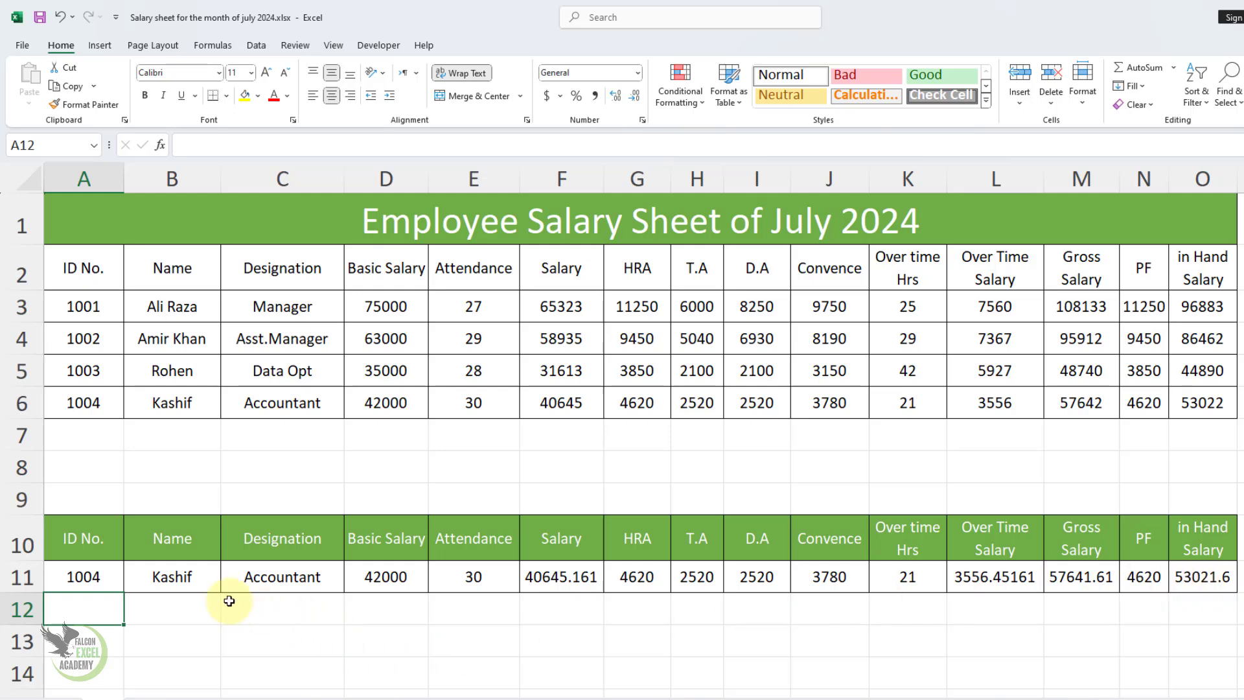
Step: Clear the array formula from B11:O11
drag(169, 576, 1191, 576)
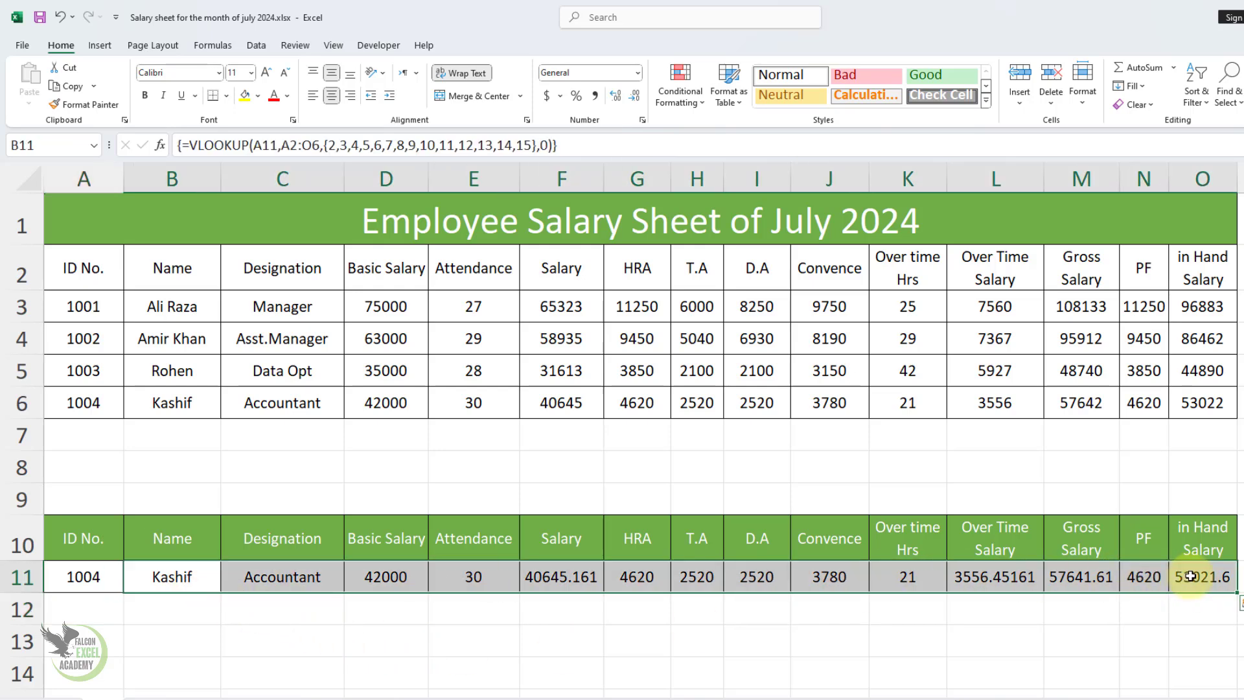
key(Delete)
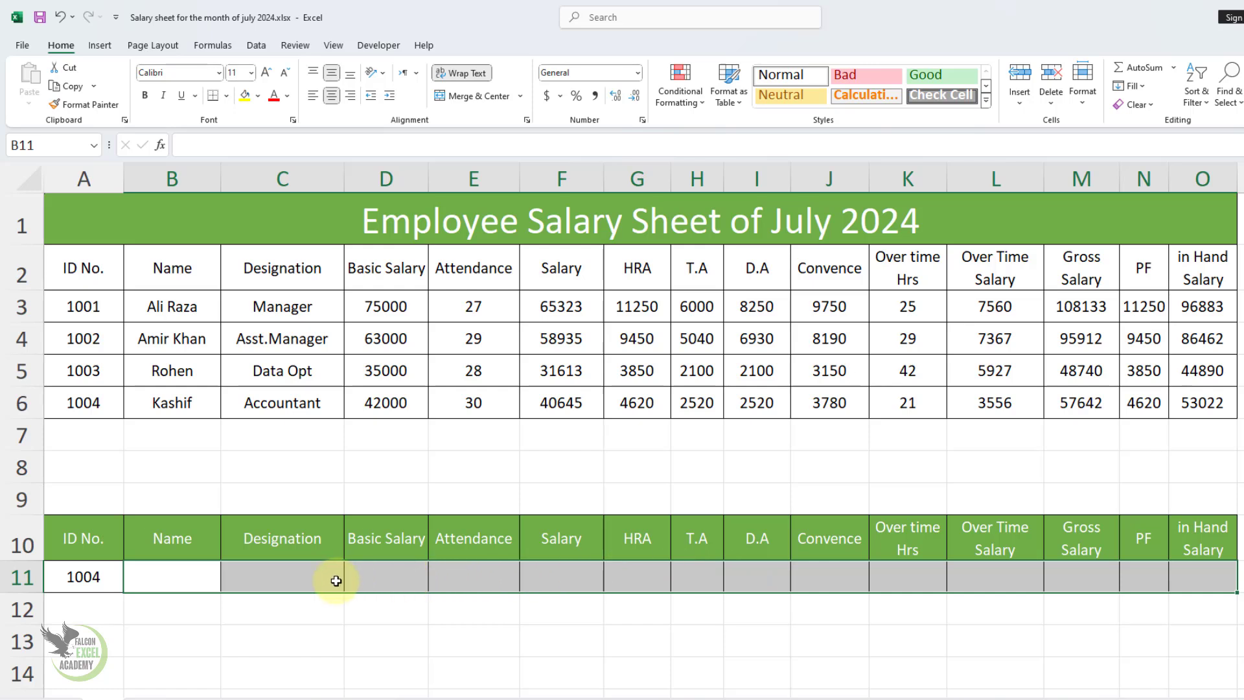
Step: Start a new VLOOKUP across B11:O11 with absolute references, using $A$11 as lookup value and $A$2:$O$6 as table array
drag(168, 574, 1208, 582)
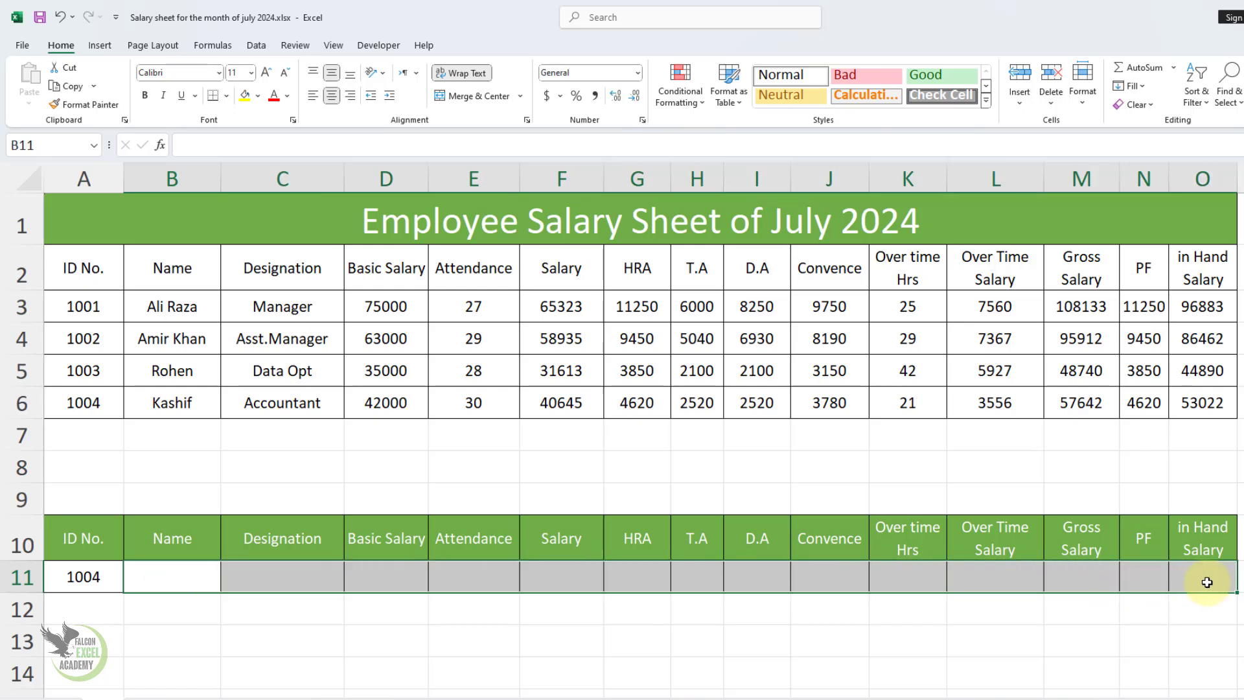
text(=vl)
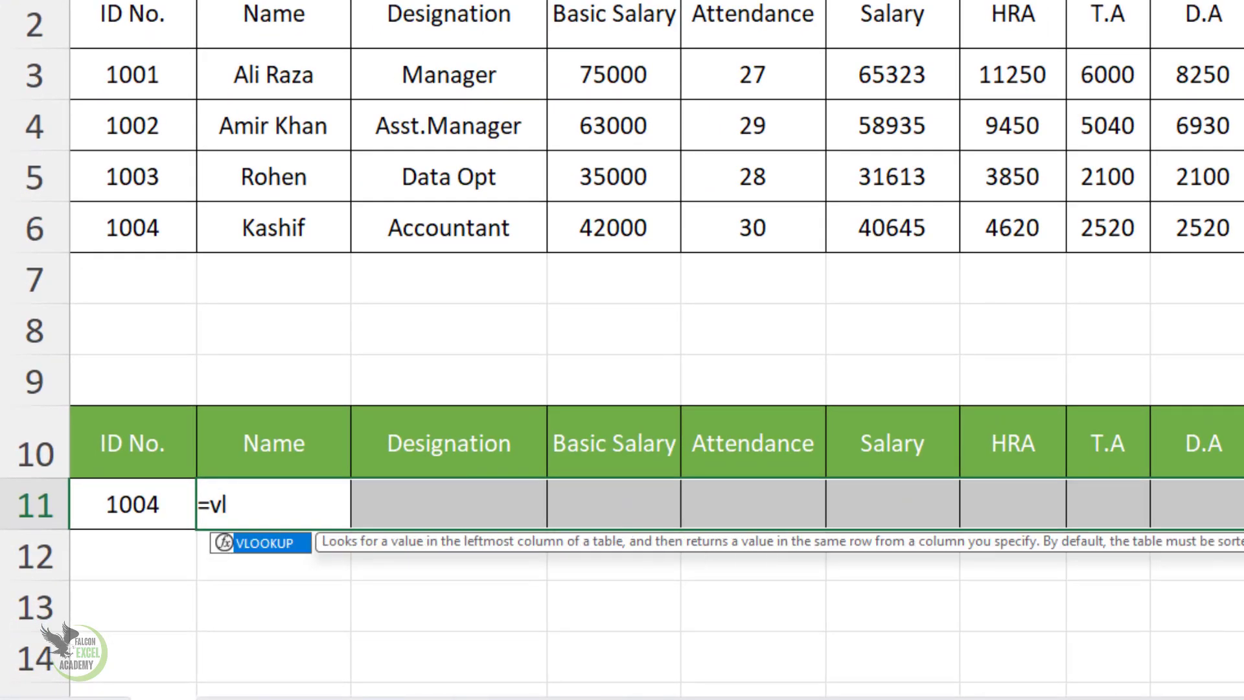
key(Tab)
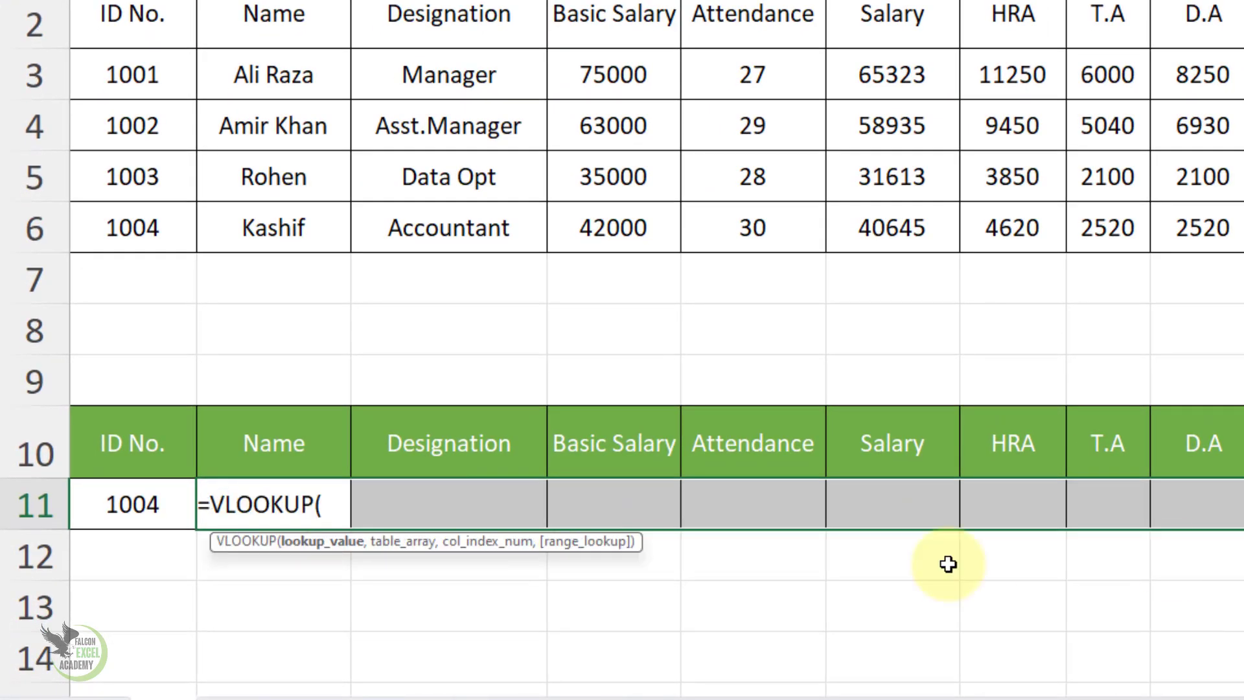
click(144, 504)
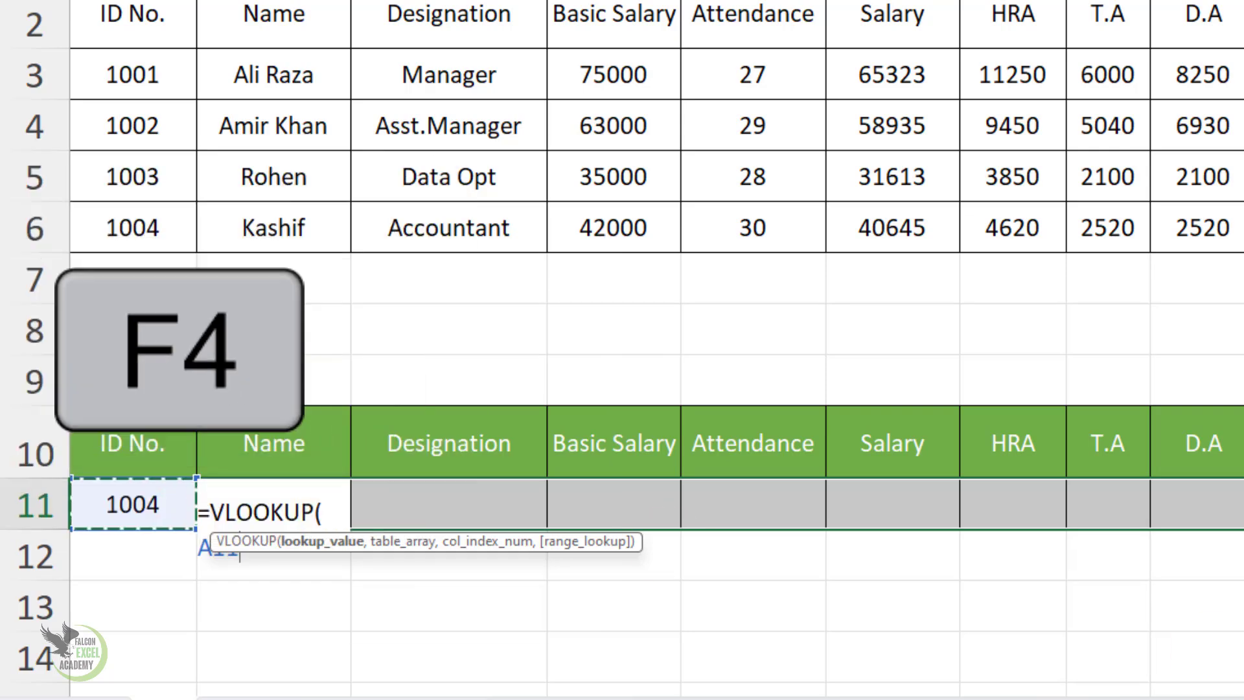
key(F4)
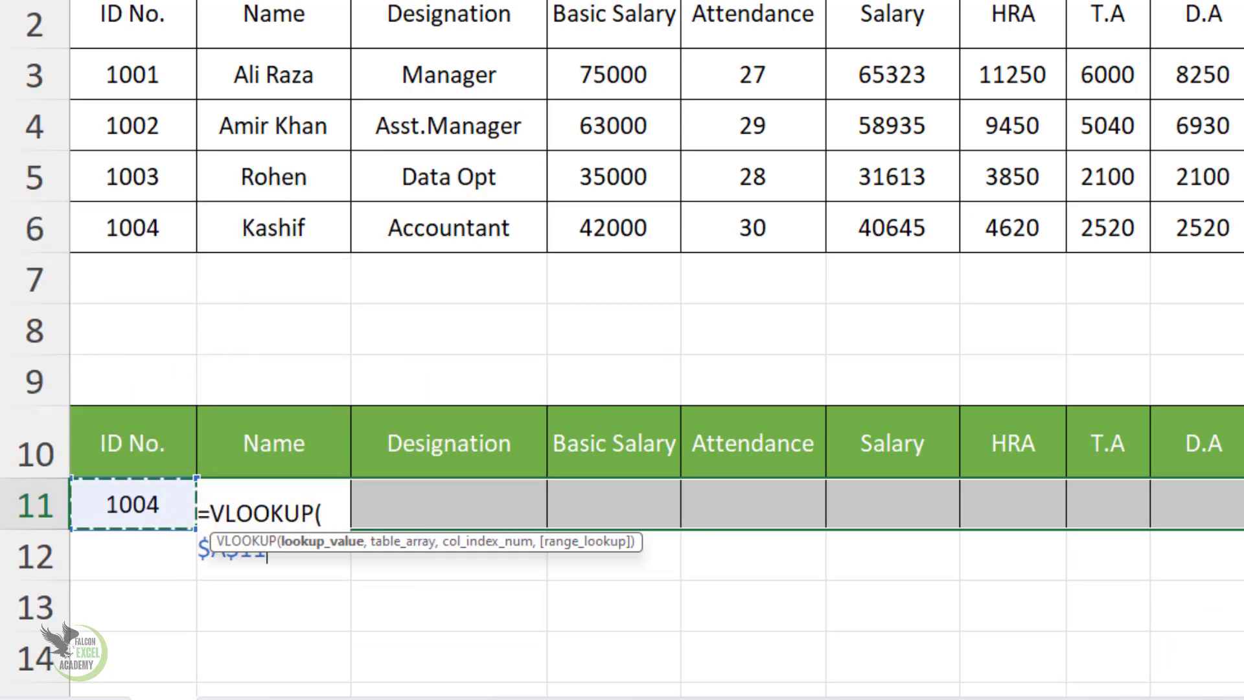
text(,)
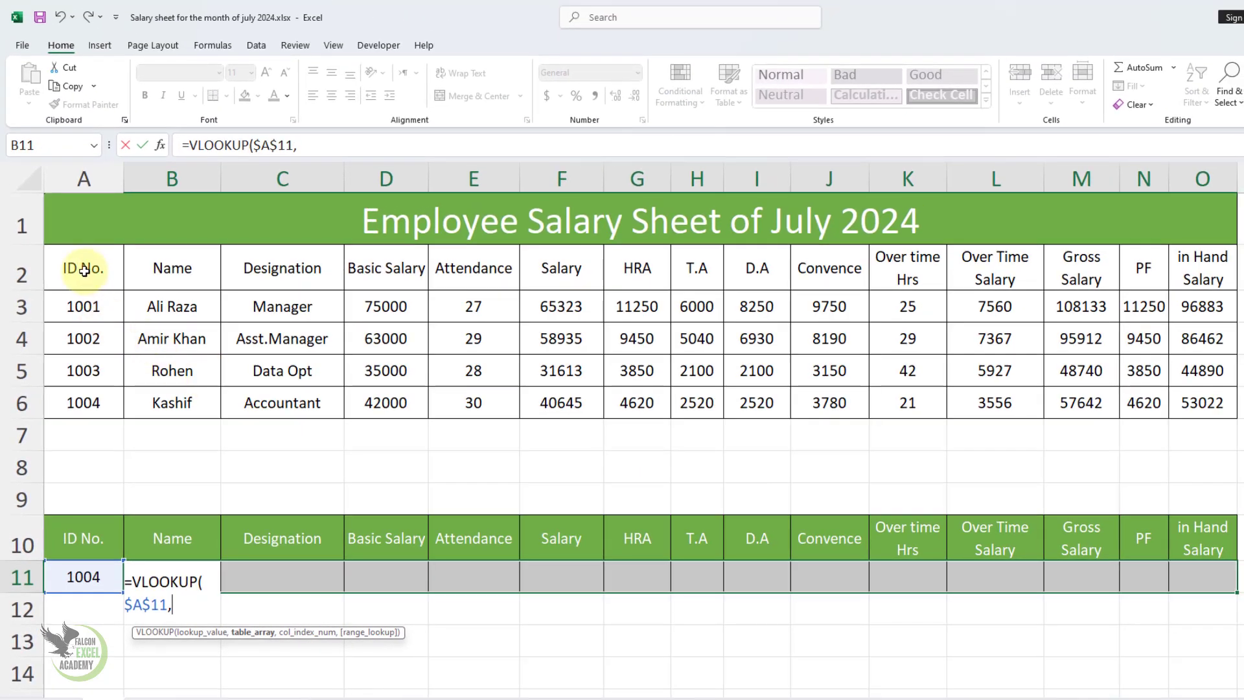
drag(84, 270, 1188, 392)
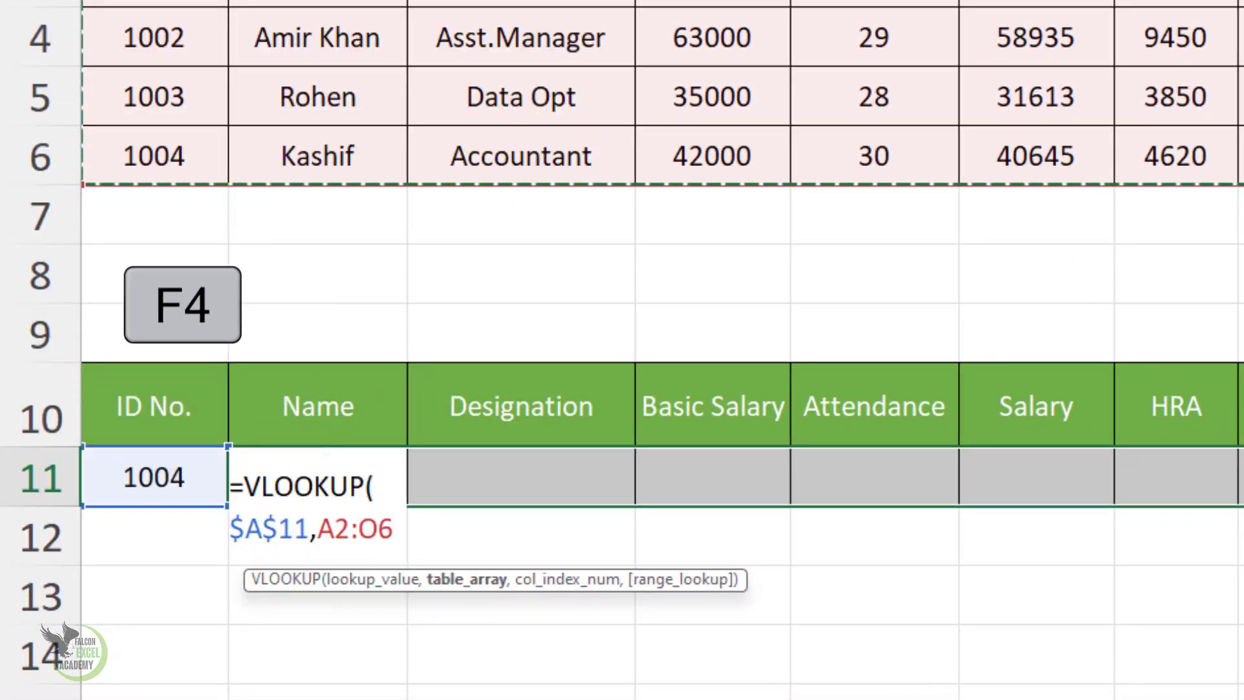
key(F4)
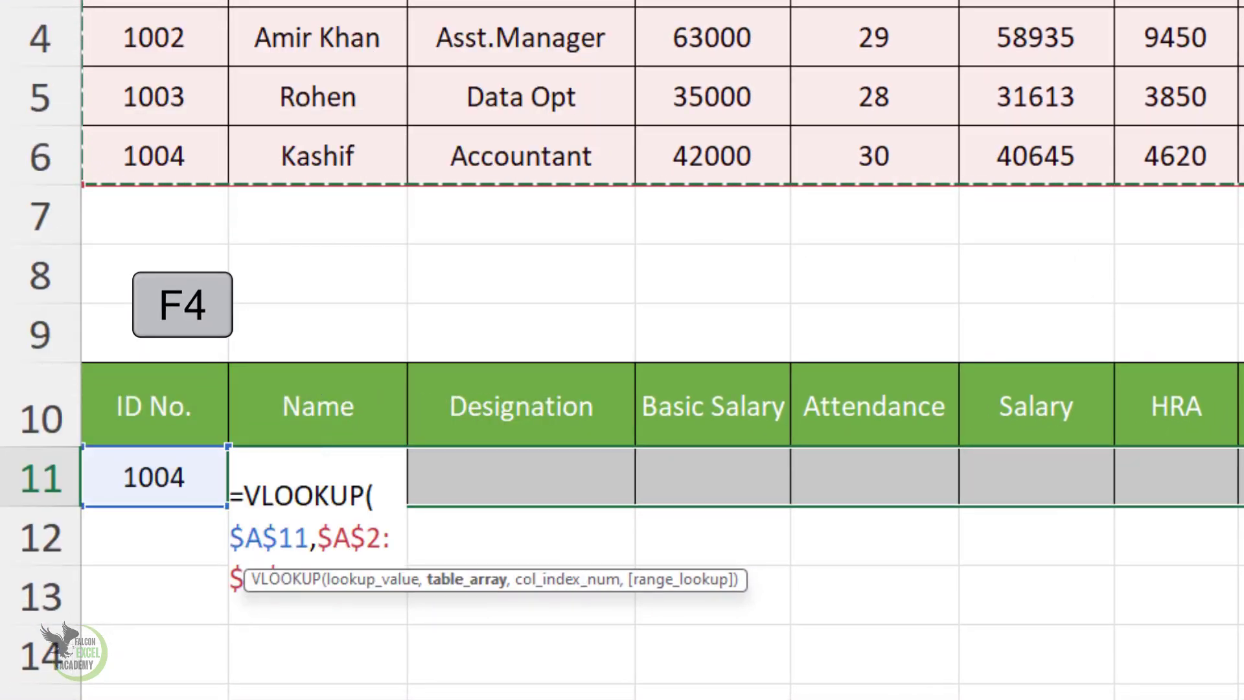
text(,)
text(columns)
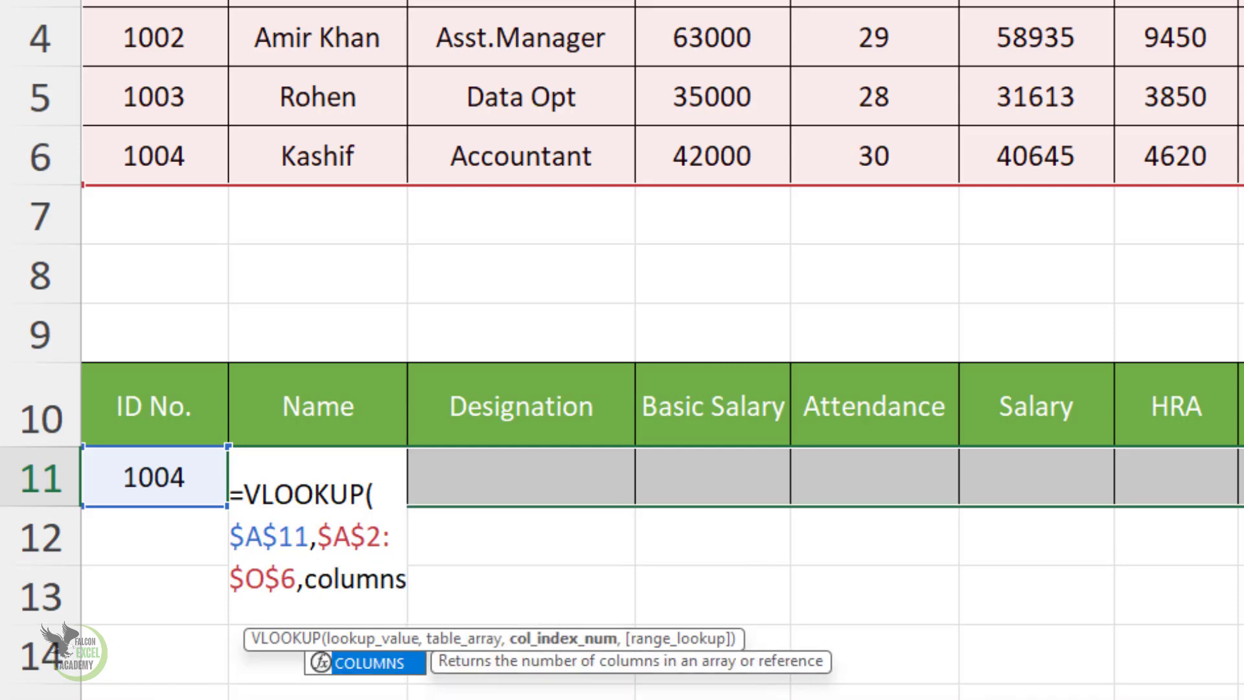
Step: Add COLUMNS($B$2:C2) as the VLOOKUP's column index, with the range start locked absolute and its end left relative
key(Tab)
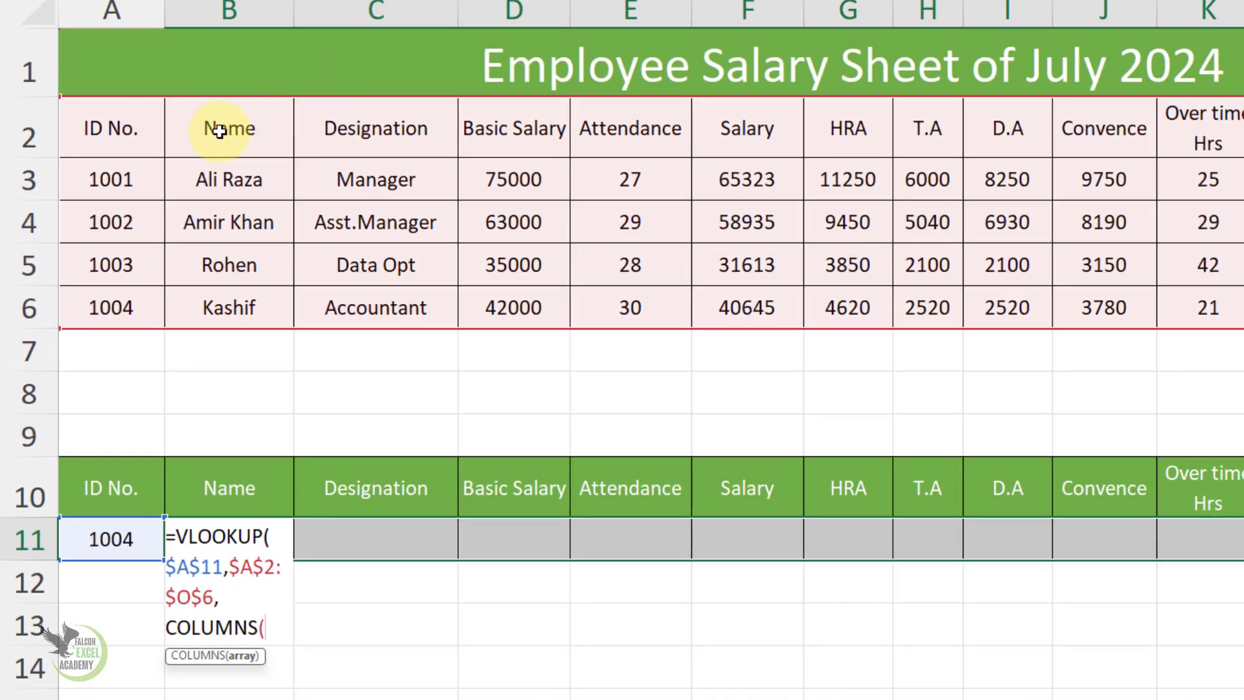
drag(220, 132, 330, 134)
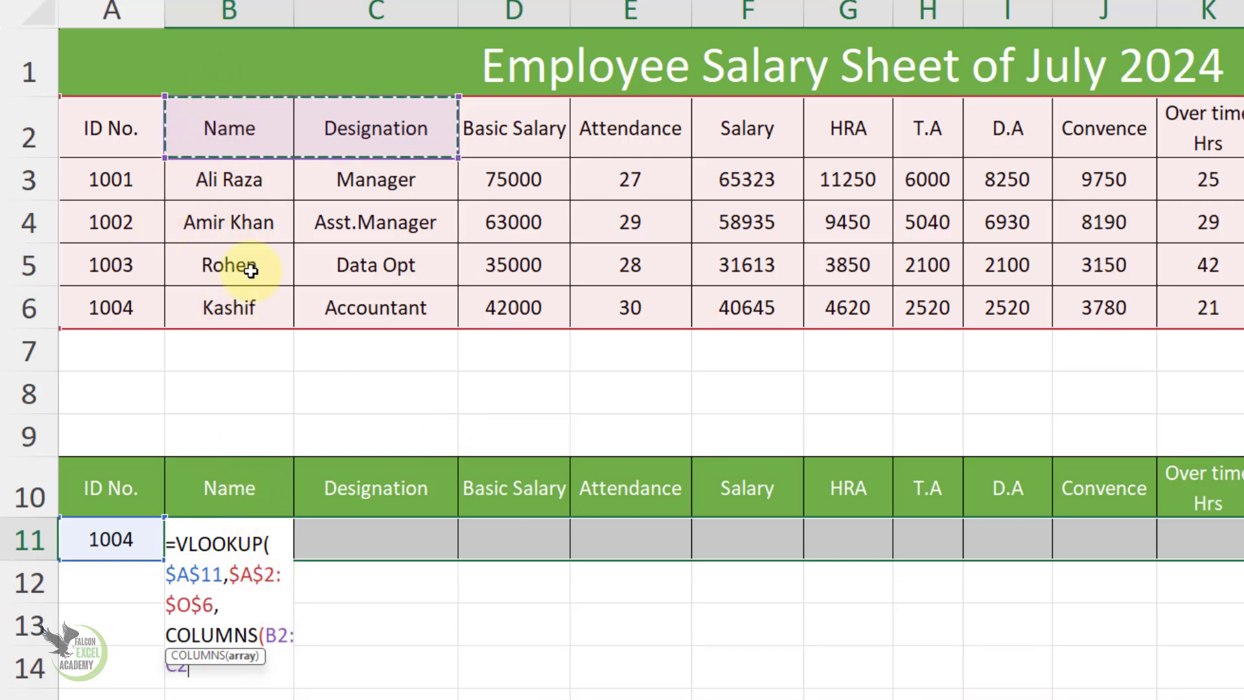
drag(289, 637, 272, 646)
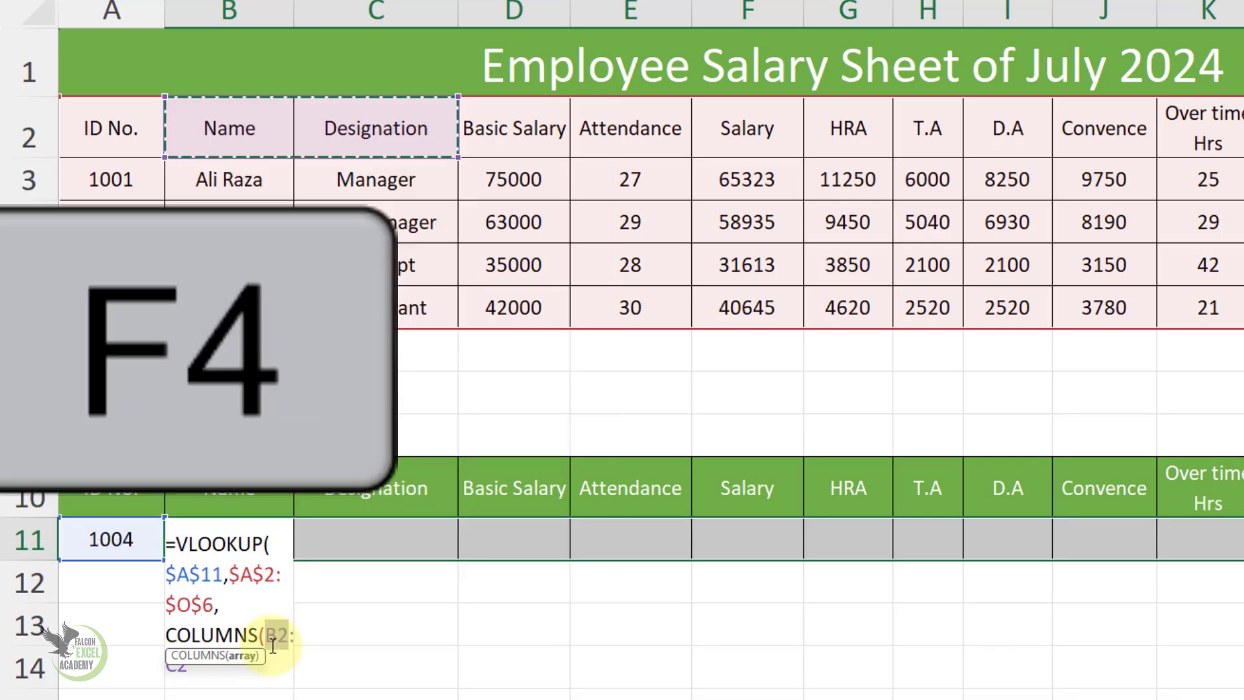
key(F4)
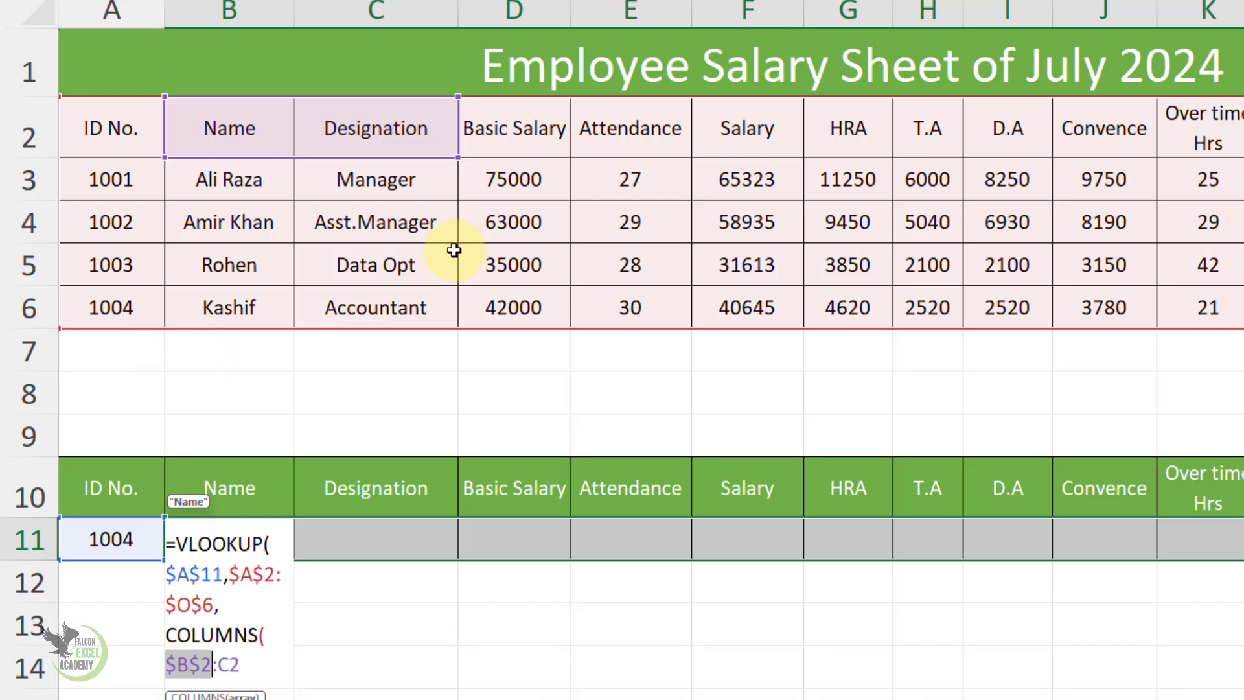
click(249, 665)
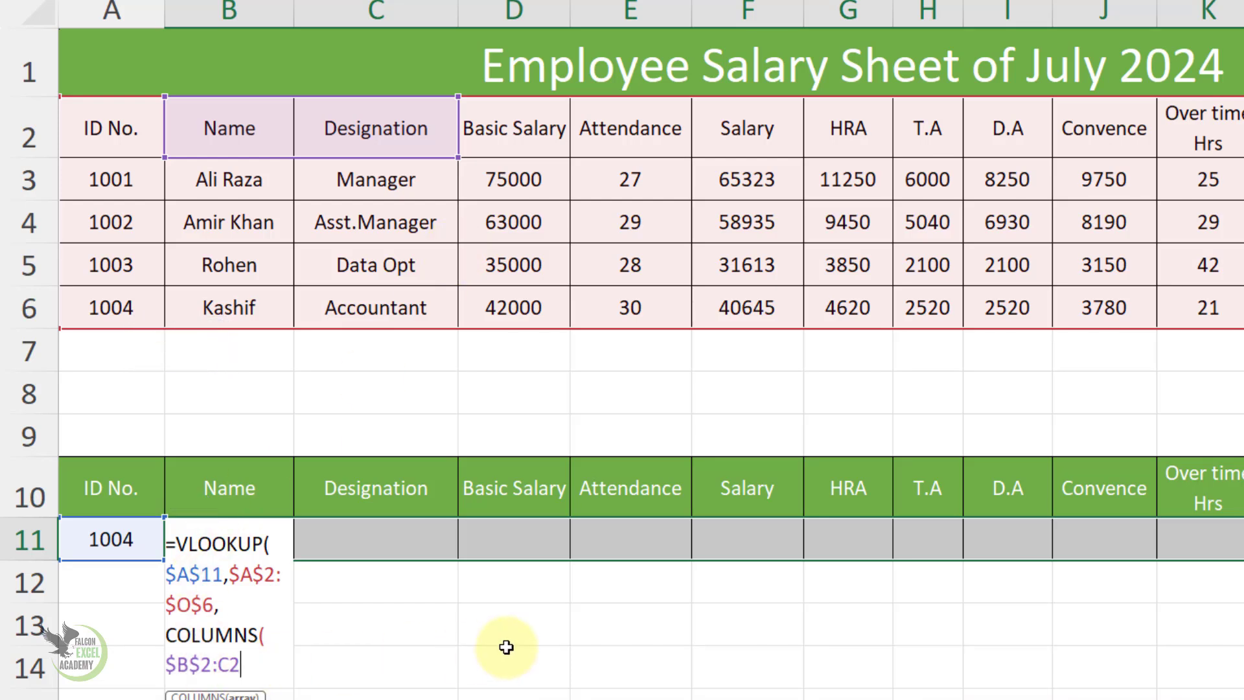
text(),)
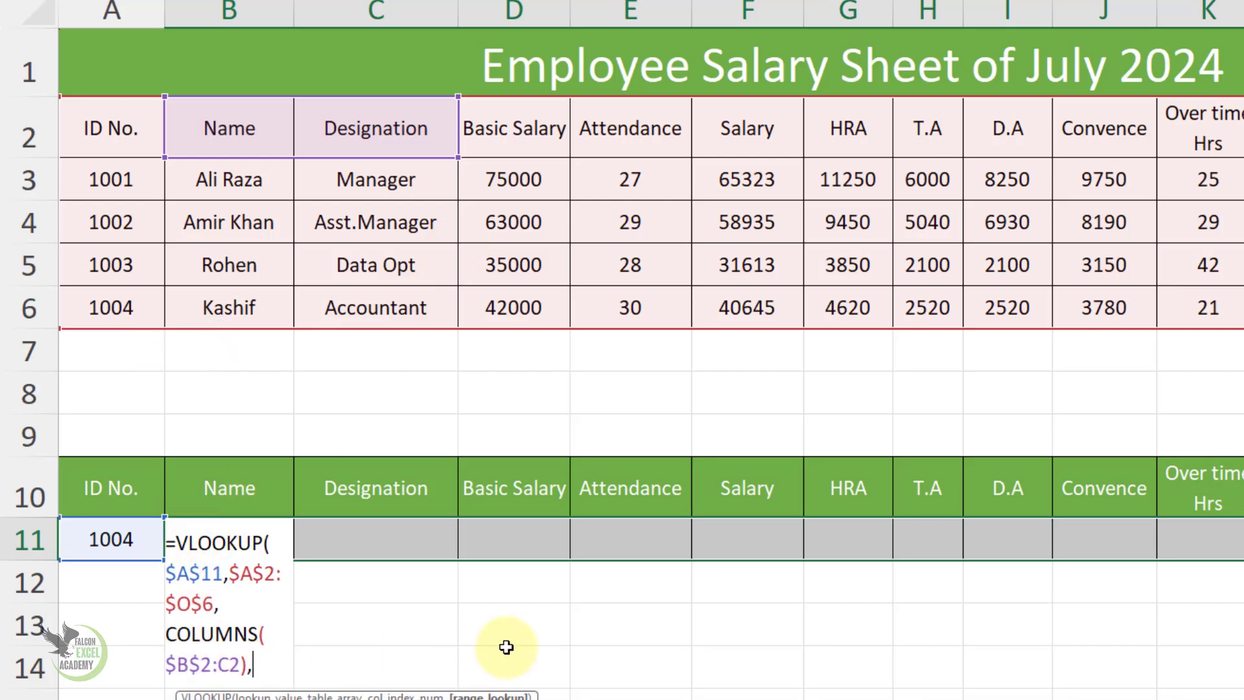
text(0))
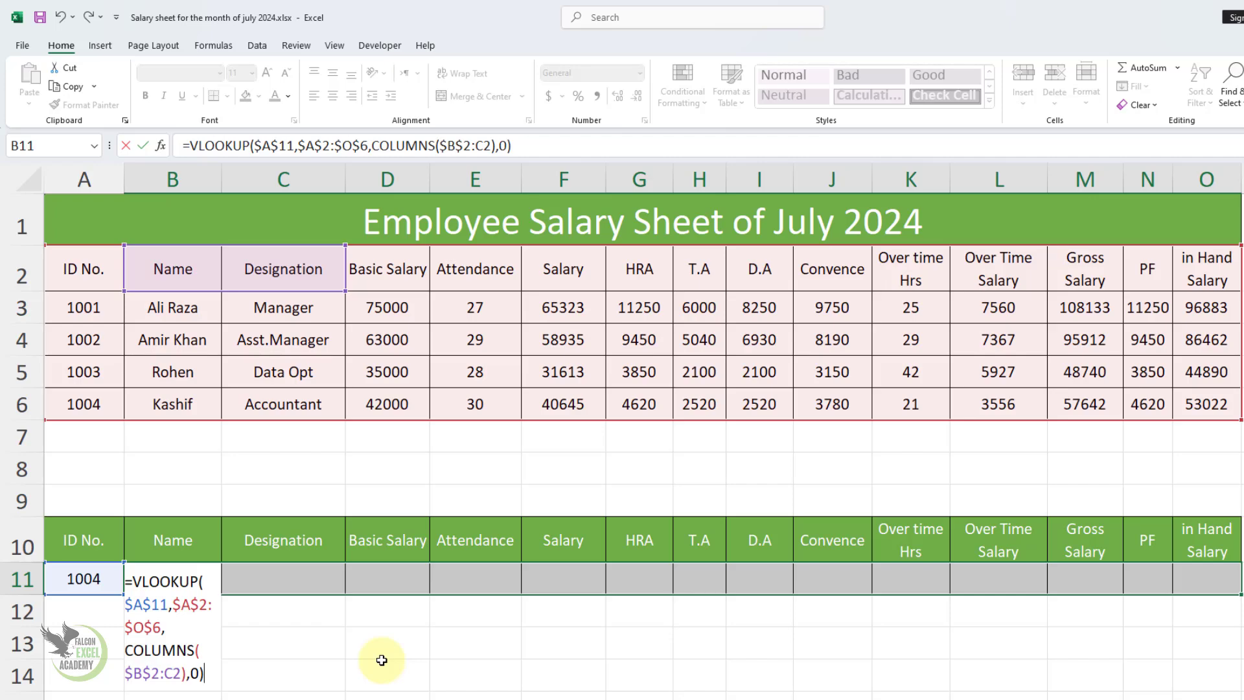
Step: Finish the VLOOKUP with exact match 0 and enter it in all selected cells B11:O11 at once
key(ctrl+Return)
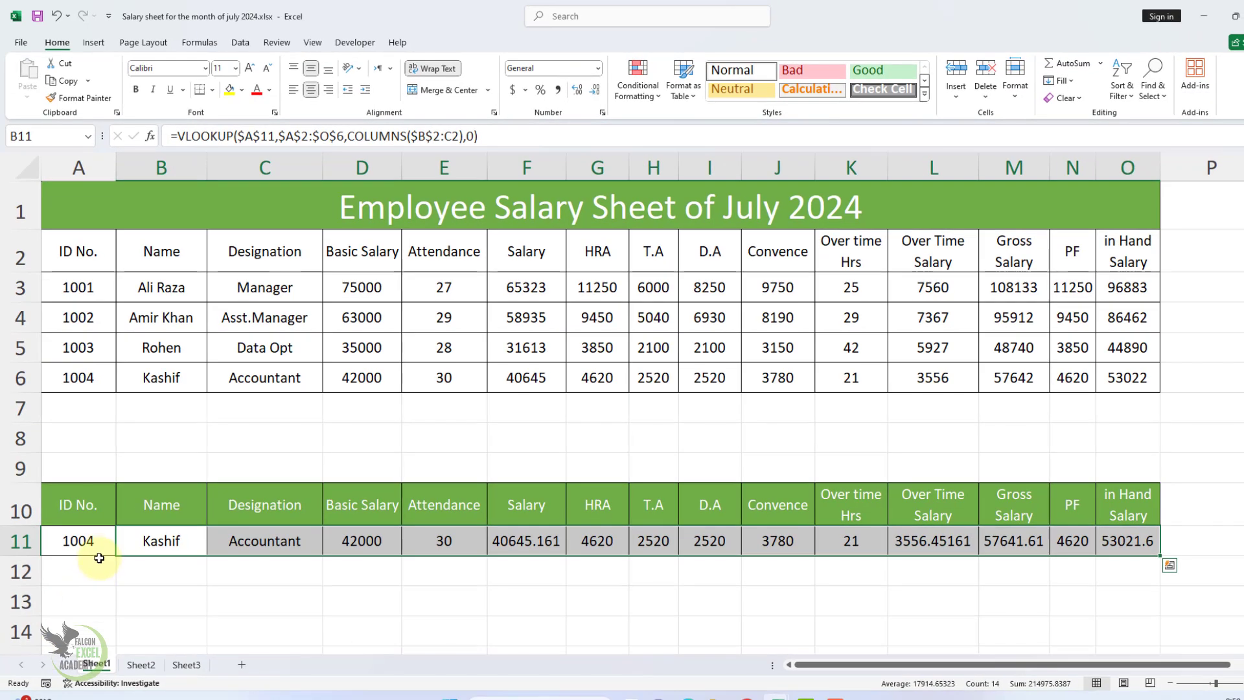
Step: Test the lookup by changing the ID in A11 to the first employee's number and finally to the third employee's
click(105, 558)
text(100)
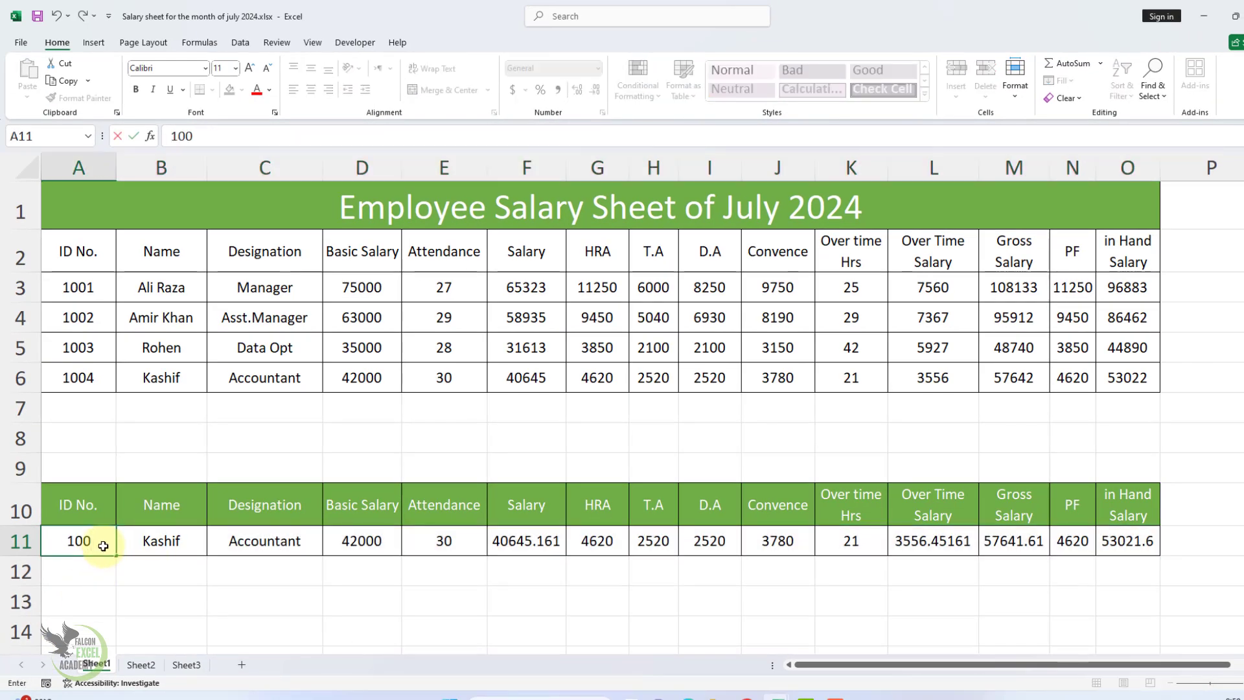
text(1)
key(Return)
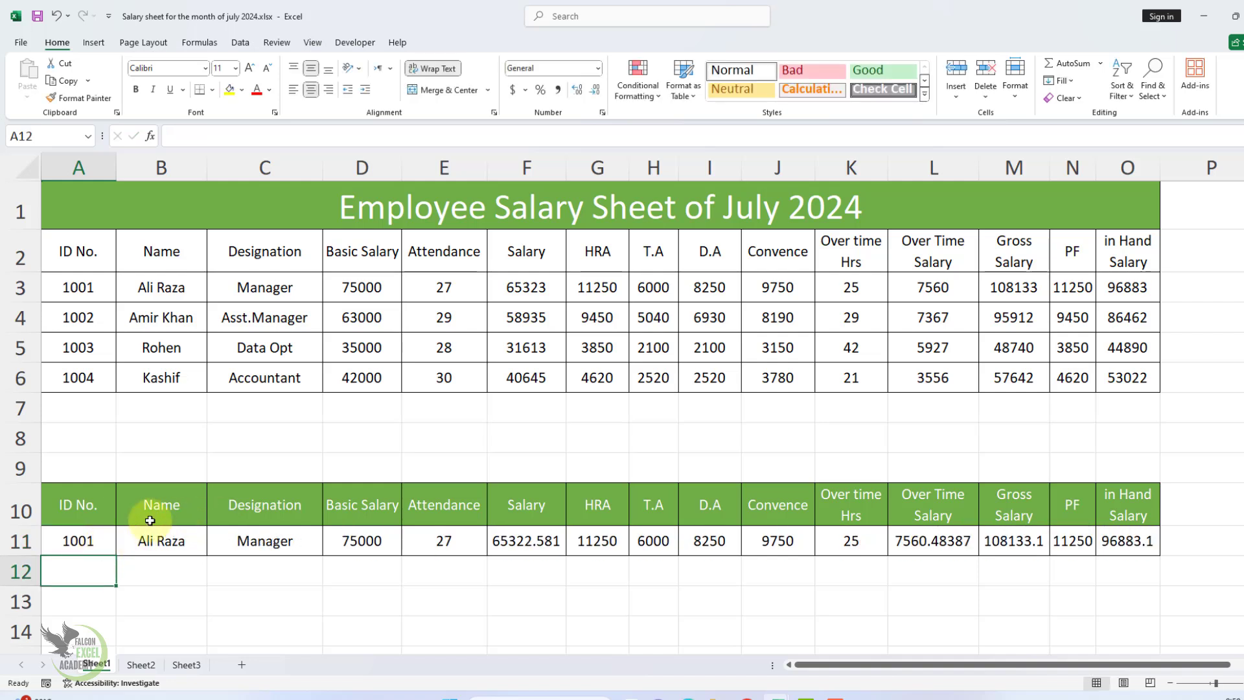
click(84, 539)
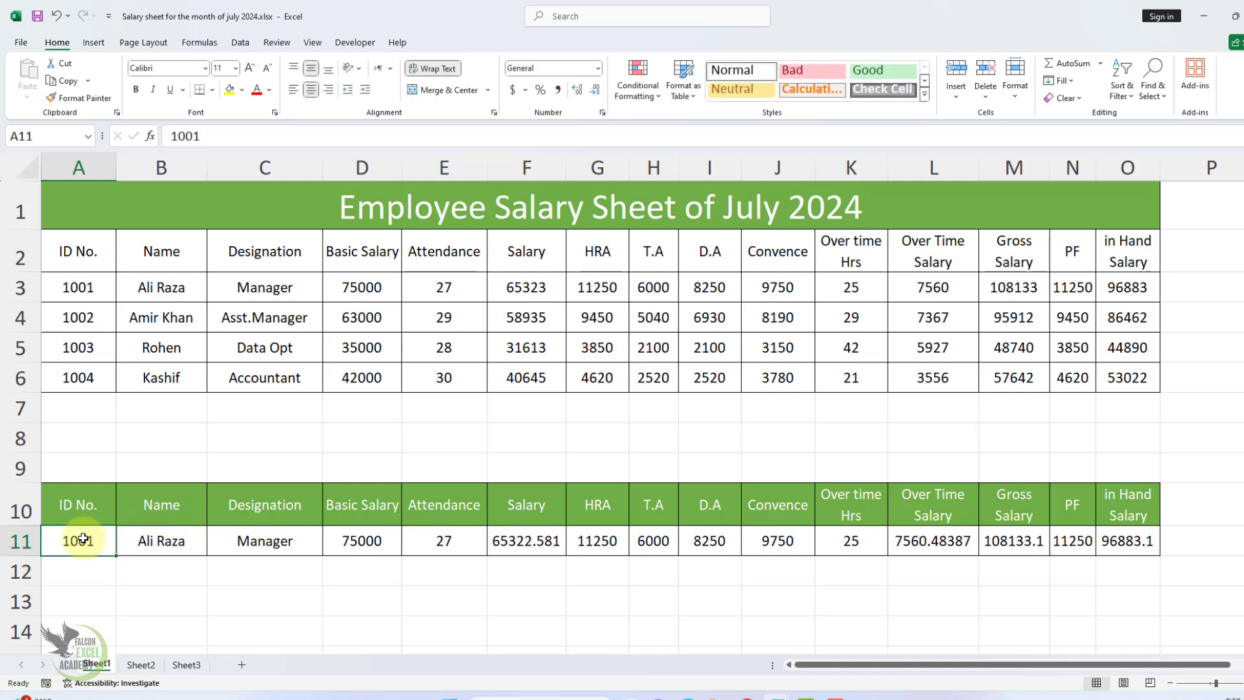
text(1003)
key(Return)
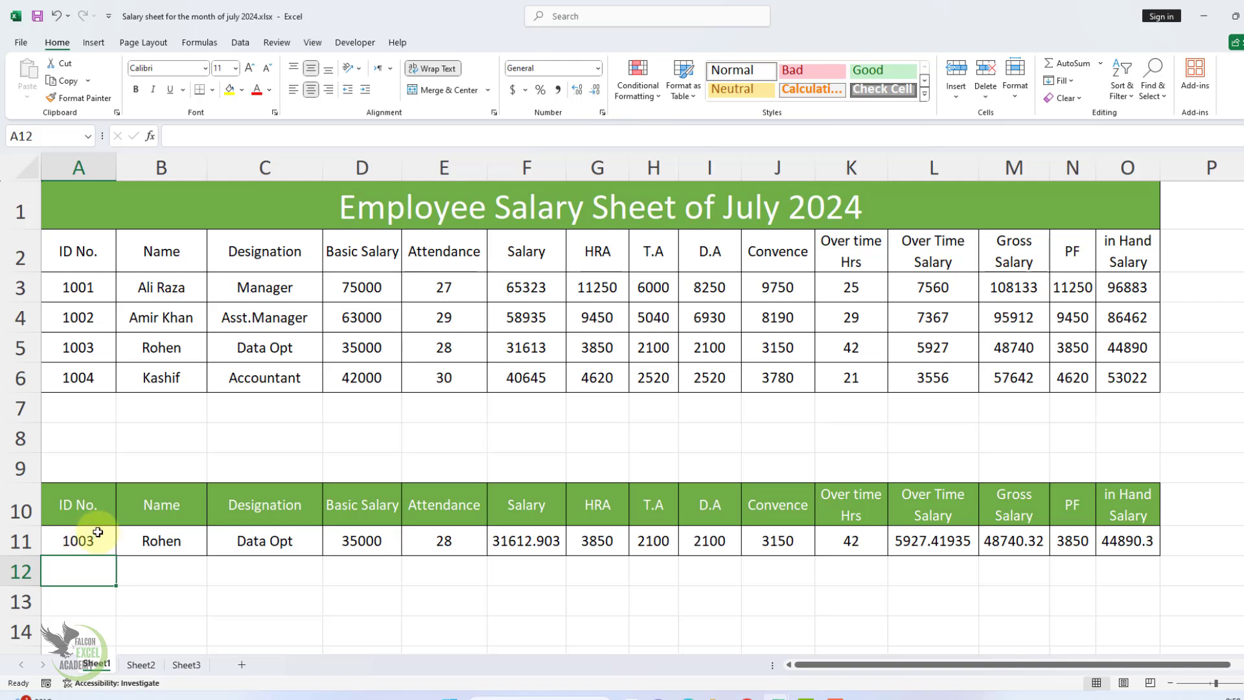